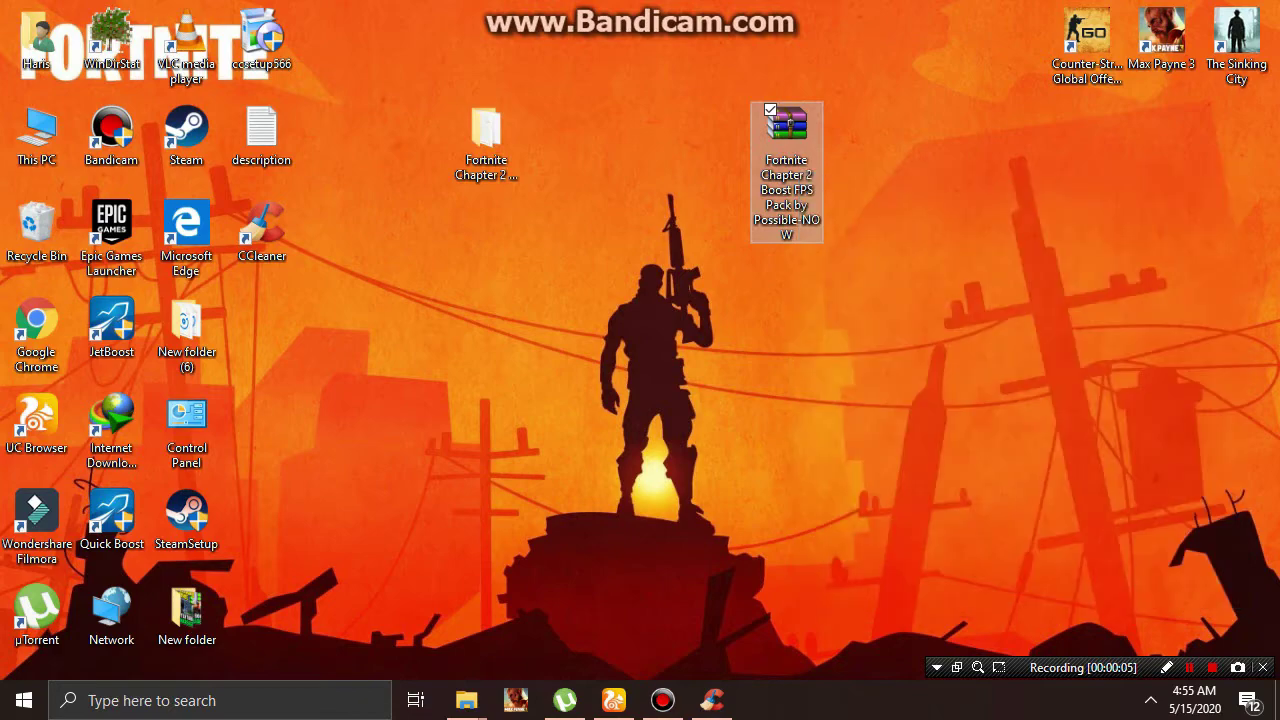
- Open the extracted Fortnite Chapter 2 Boost FPS Pack folder from the desktop and maximize its window
{"action": "right_click", "coordinate": [489, 154]}
{"action": "left_click", "coordinate": [521, 167]}
{"action": "left_click", "coordinate": [536, 167]}
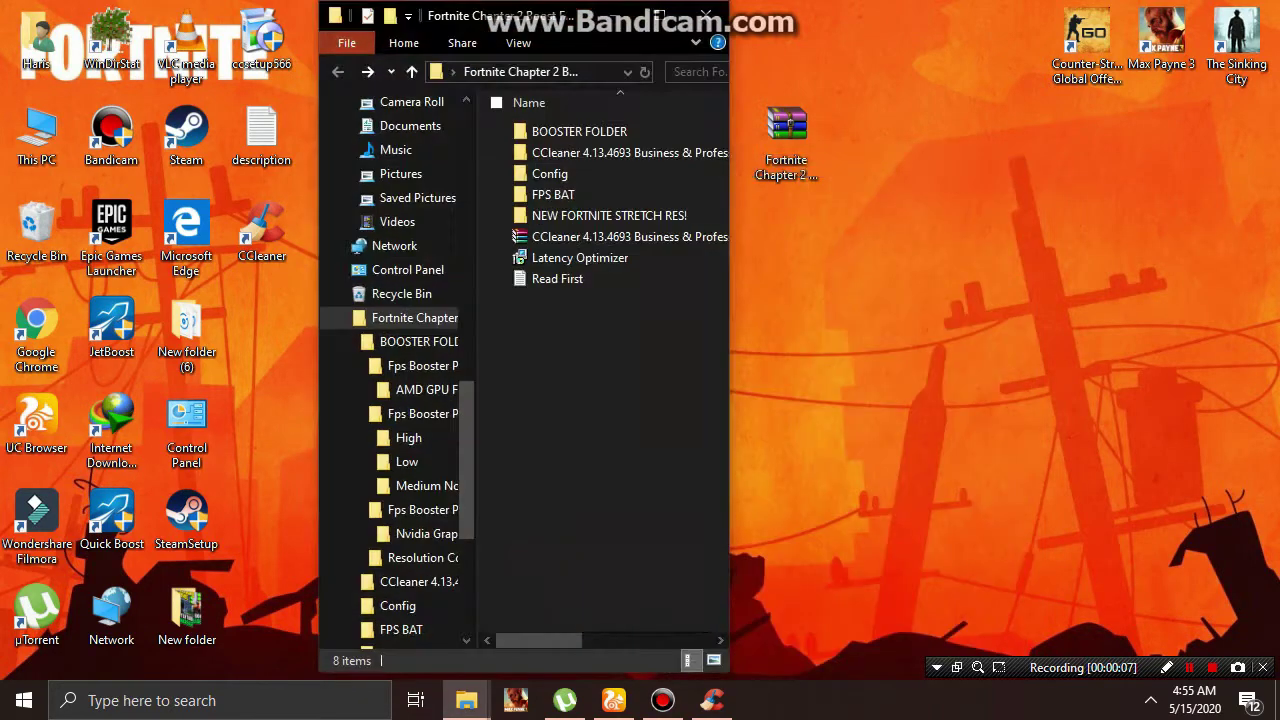
{"action": "left_click", "coordinate": [615, 9]}
{"action": "left_click_drag", "start_coordinate": [246, 402], "coordinate": [318, 105]}
{"action": "left_click", "coordinate": [530, 335]}
{"action": "left_click", "coordinate": [400, 271]}
- Open the Read First text document, read its contents, and close it
{"action": "right_click", "coordinate": [250, 271]}
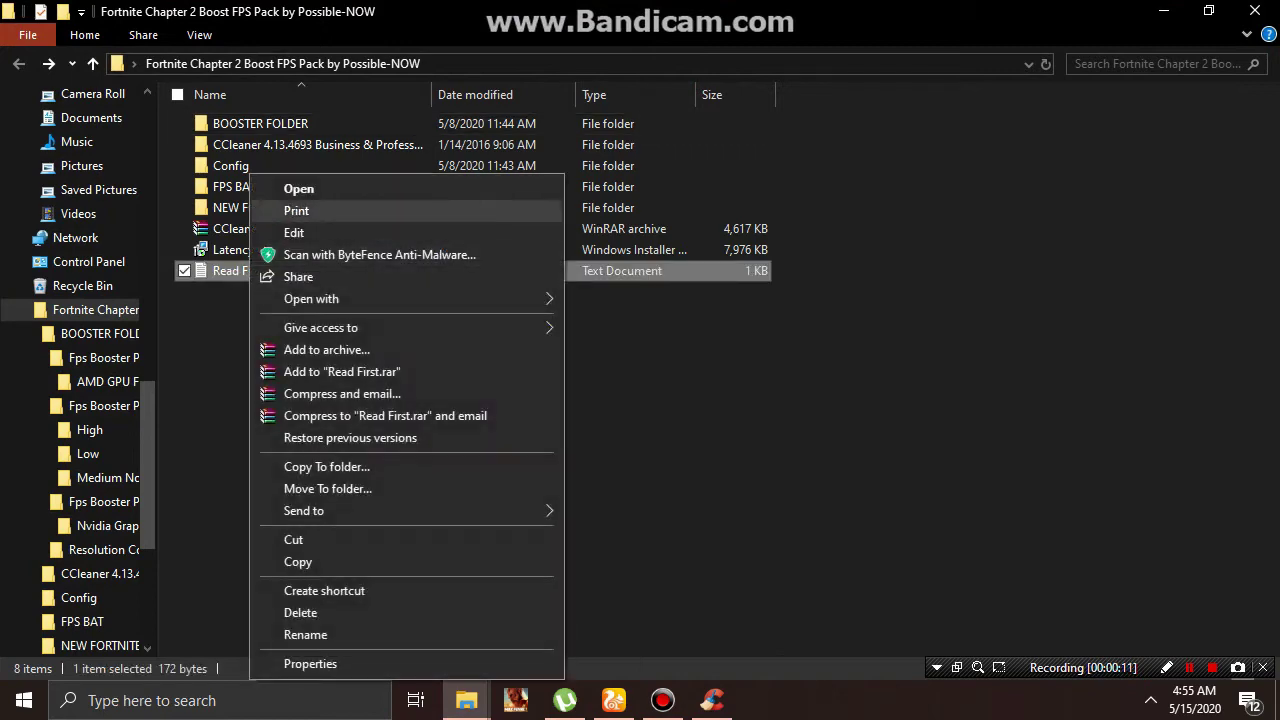
{"action": "left_click", "coordinate": [290, 185]}
{"action": "key", "text": "ctrl+a"}
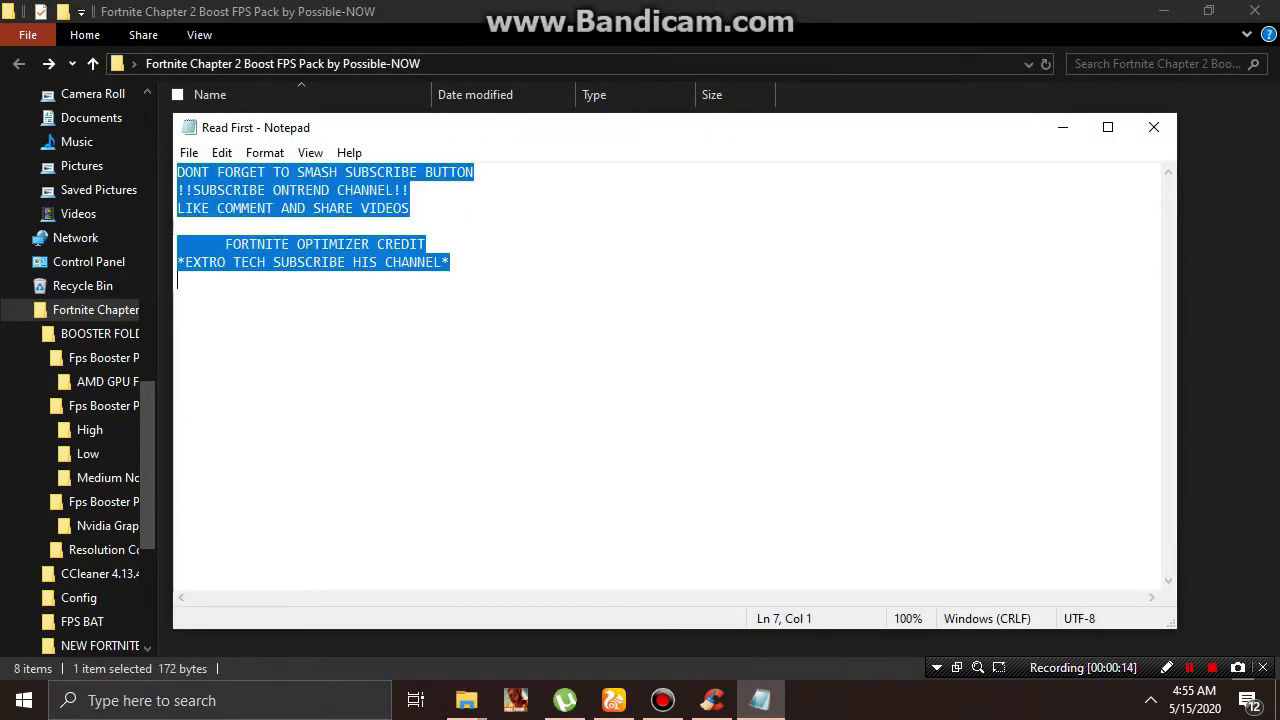
{"action": "left_click", "coordinate": [1154, 127]}
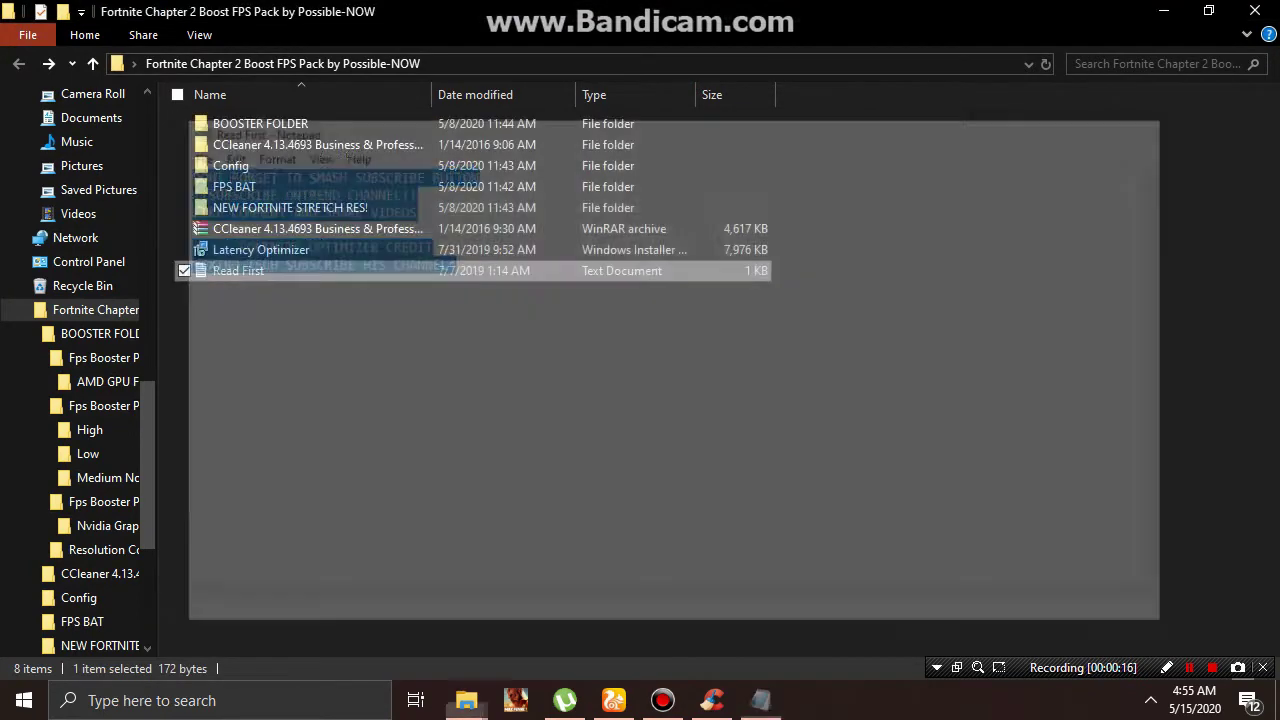
{"action": "right_click", "coordinate": [866, 352]}
{"action": "left_click", "coordinate": [919, 462]}
- Open BOOSTER FOLDER and browse the AMD GPU FPS BOOSTER PACKS inside the Amd Users pack
{"action": "right_click", "coordinate": [284, 124]}
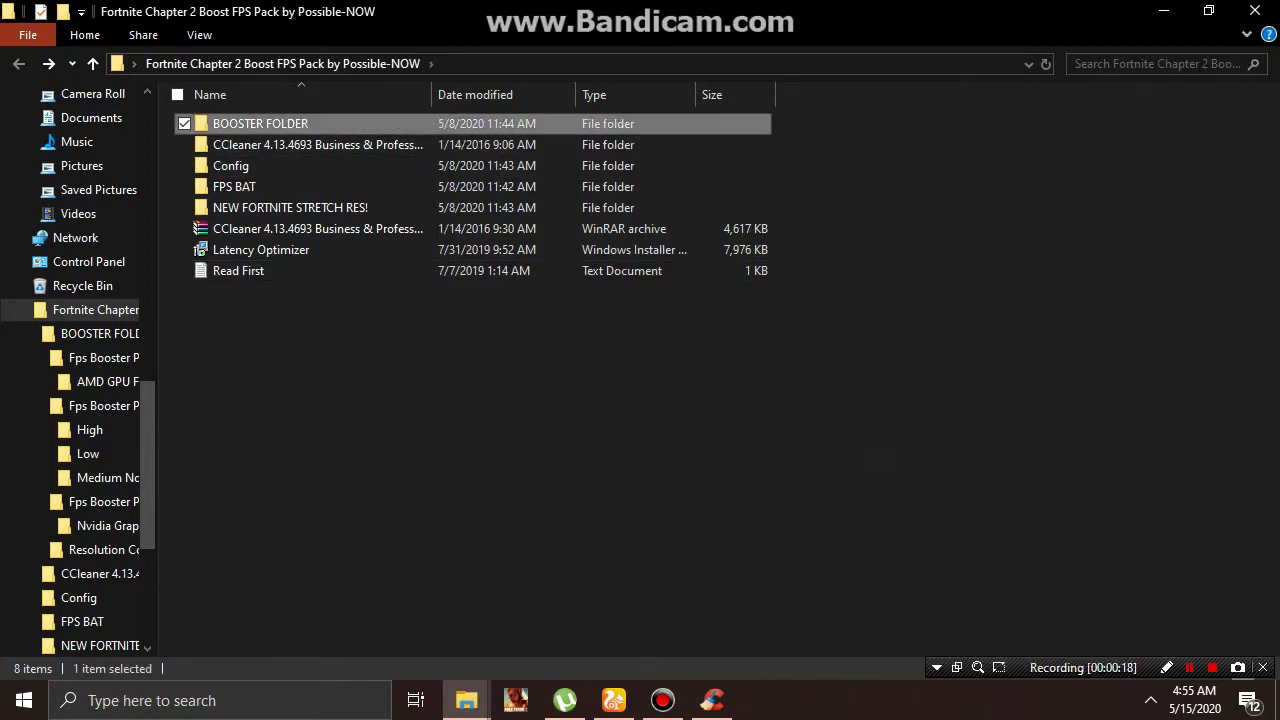
{"action": "left_click", "coordinate": [332, 143]}
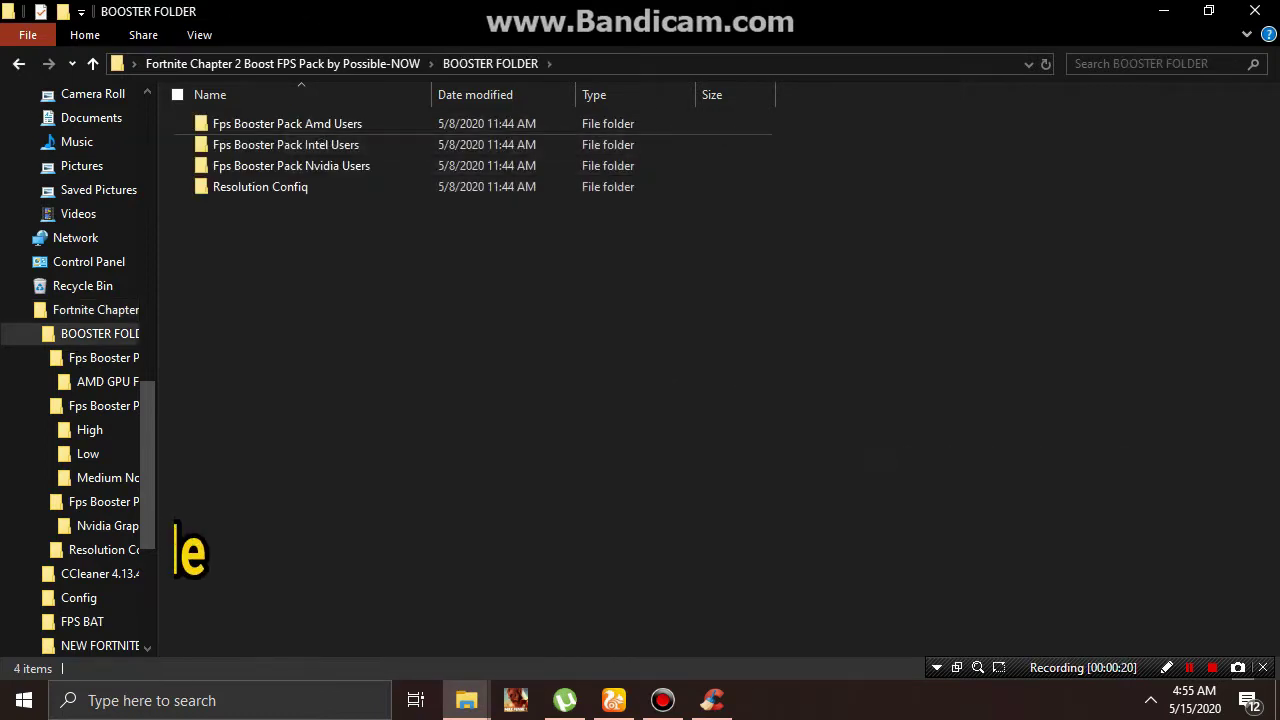
{"action": "left_click_drag", "start_coordinate": [278, 247], "coordinate": [352, 107]}
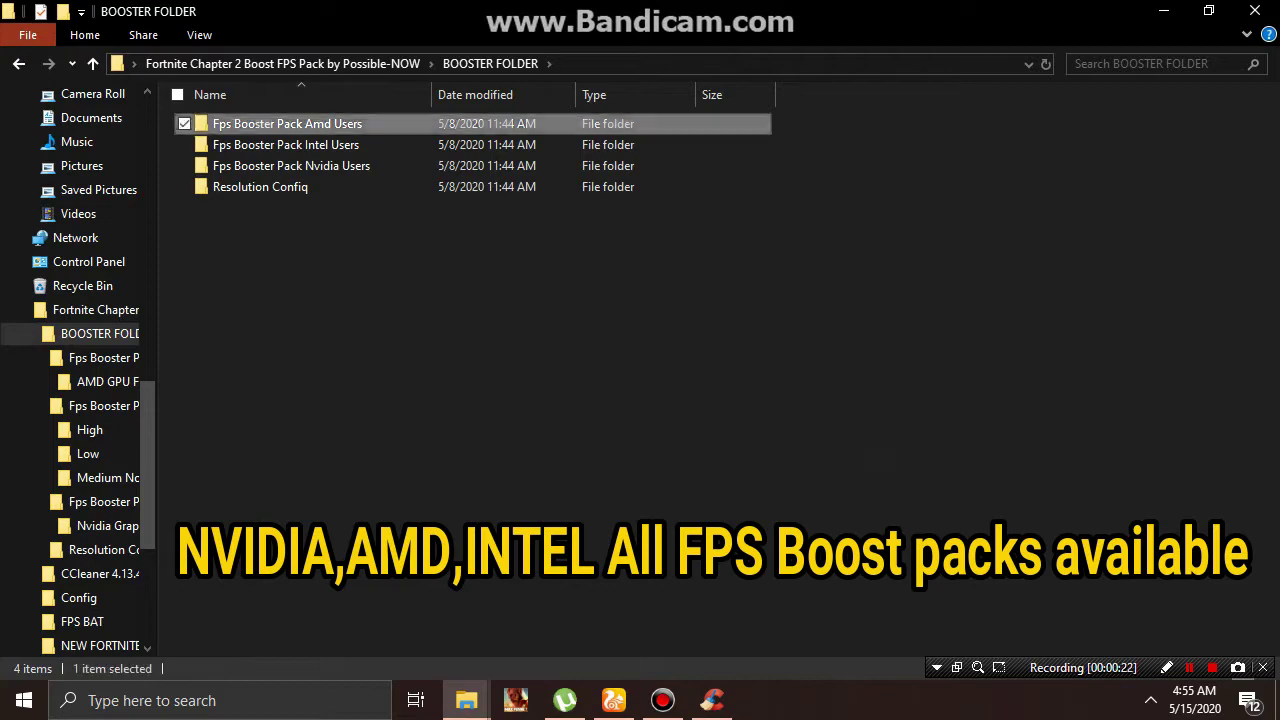
{"action": "double_click", "coordinate": [285, 124]}
{"action": "double_click", "coordinate": [290, 124]}
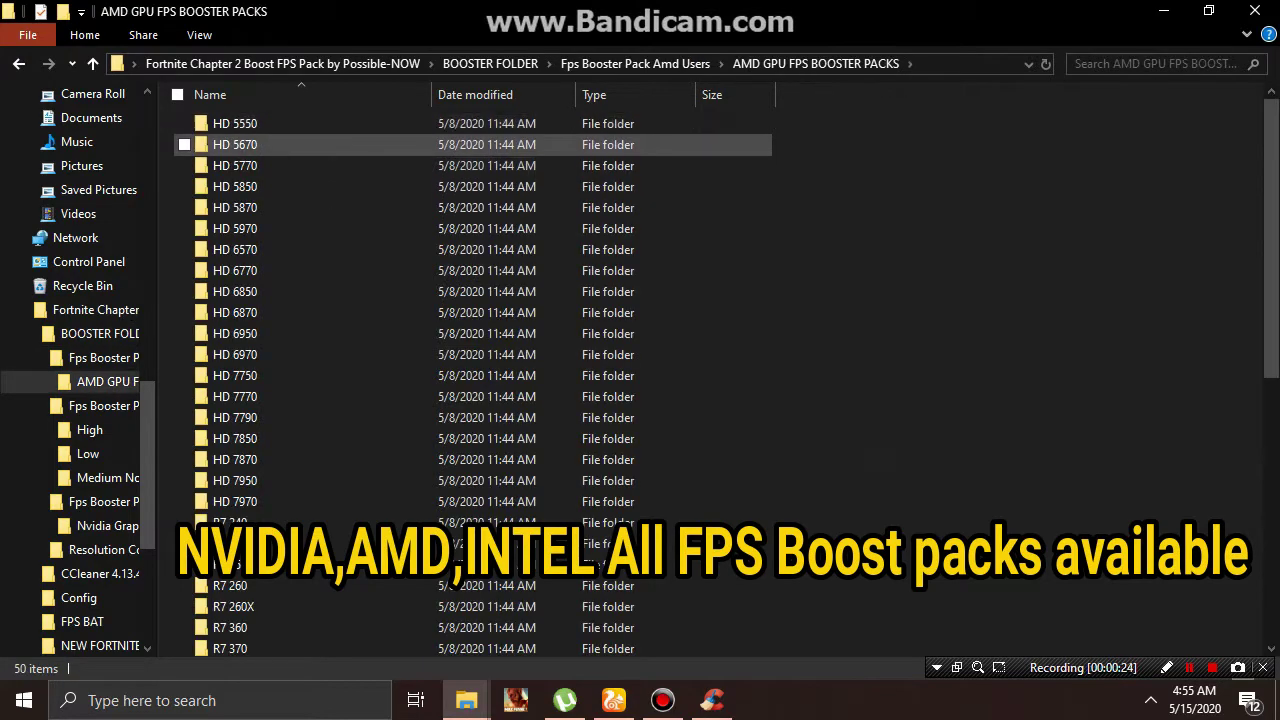
{"action": "scroll", "coordinate": [300, 267], "scroll_direction": "down", "scroll_amount": 3}
{"action": "scroll", "coordinate": [300, 267], "scroll_direction": "down", "scroll_amount": 5}
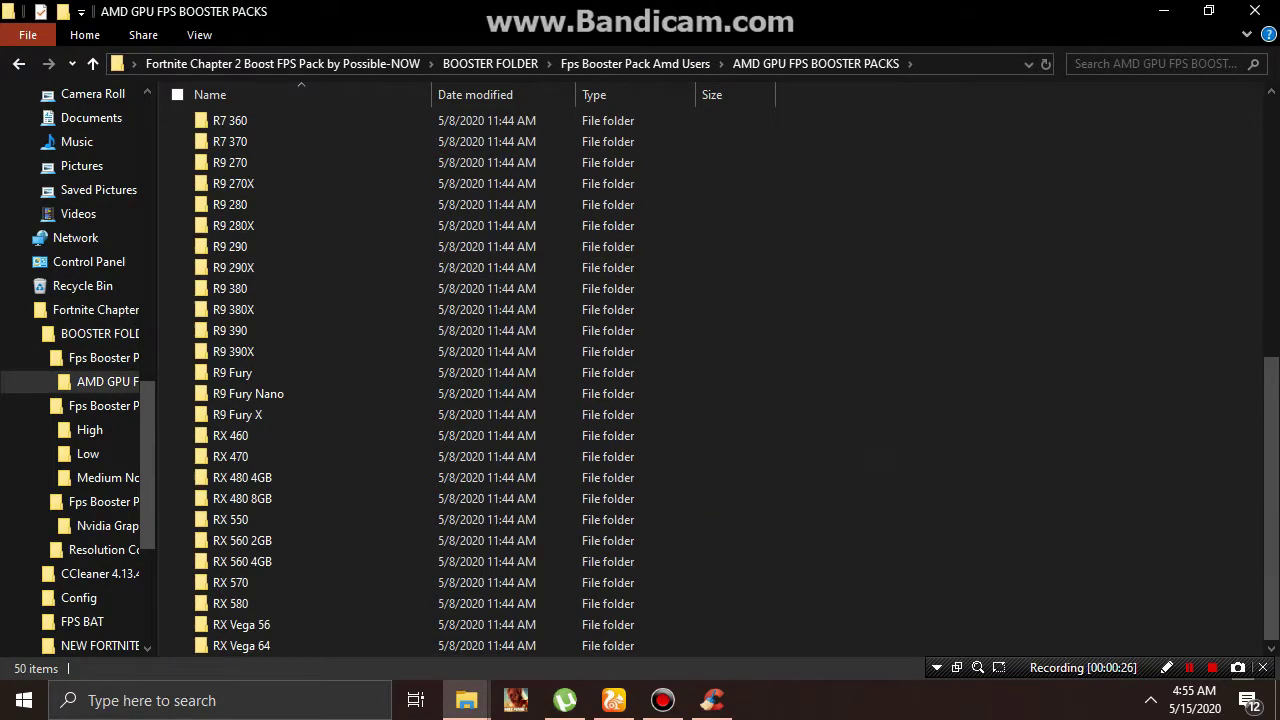
- Go back to BOOSTER FOLDER and check the contents of the Fps Booster Pack Intel Users folder
{"action": "left_click", "coordinate": [19, 64]}
{"action": "left_click", "coordinate": [19, 64]}
{"action": "left_click", "coordinate": [286, 145]}
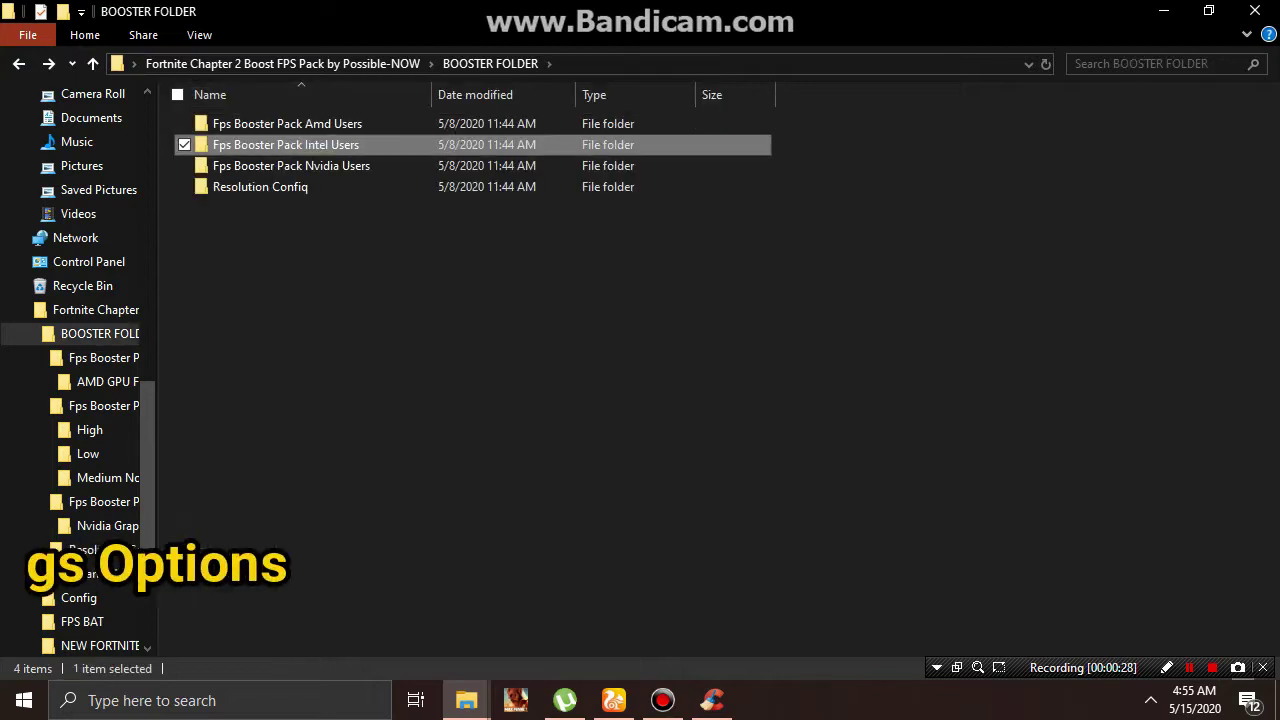
{"action": "double_click", "coordinate": [286, 145]}
{"action": "left_click_drag", "start_coordinate": [440, 293], "coordinate": [290, 112]}
{"action": "left_click", "coordinate": [19, 64]}
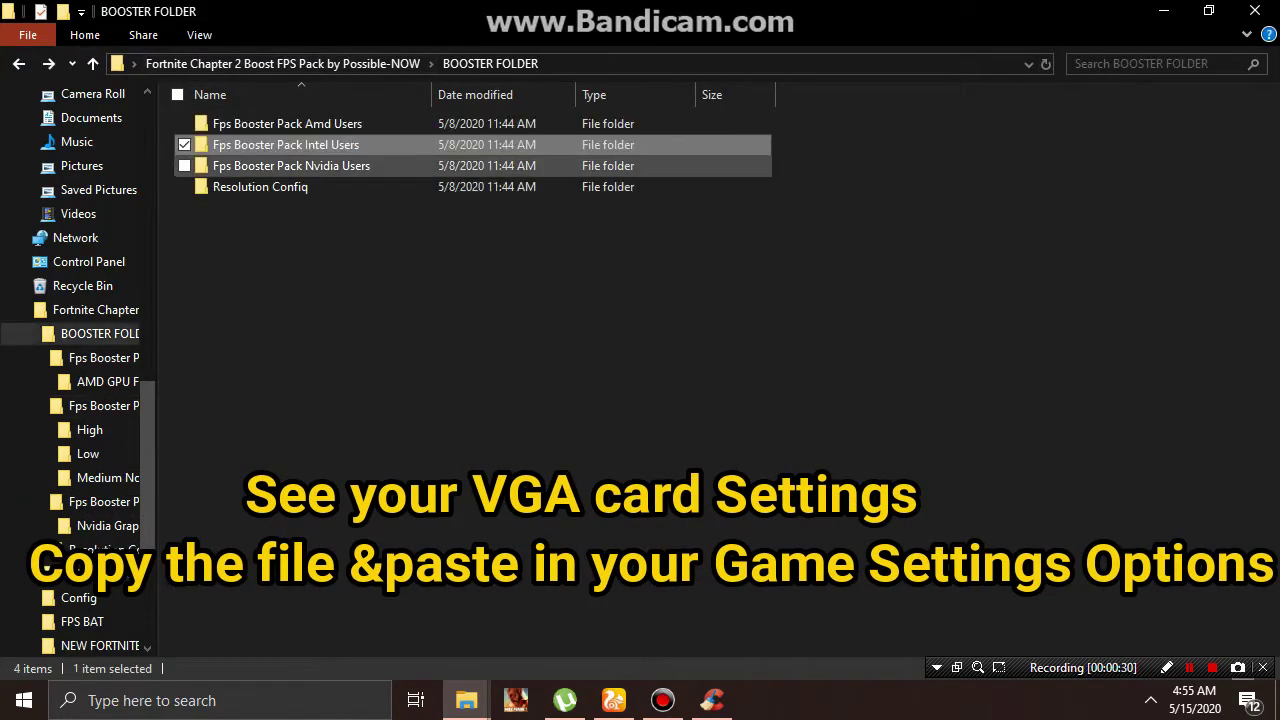
- Browse the Nvidia Graphics Card Fps Booster Pack in the Nvidia Users folder, and return to the main pack folder
{"action": "double_click", "coordinate": [291, 165]}
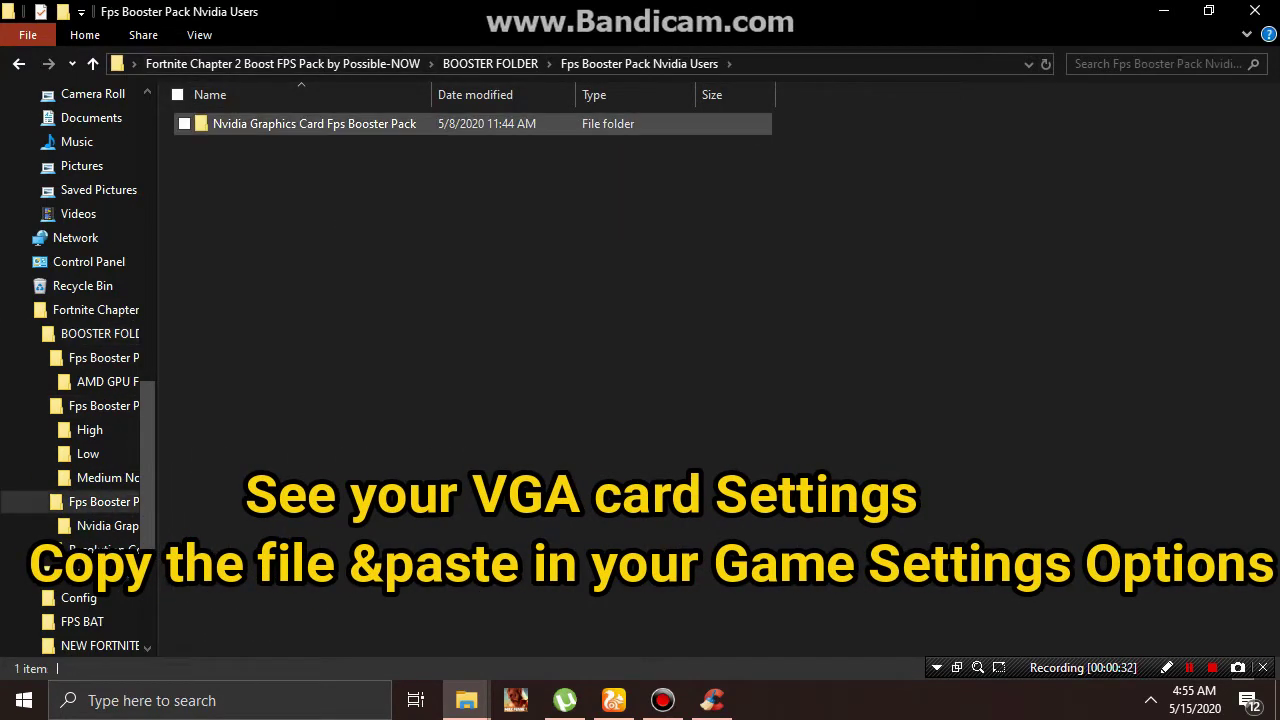
{"action": "double_click", "coordinate": [290, 123]}
{"action": "scroll", "coordinate": [290, 246], "scroll_direction": "down", "scroll_amount": 4}
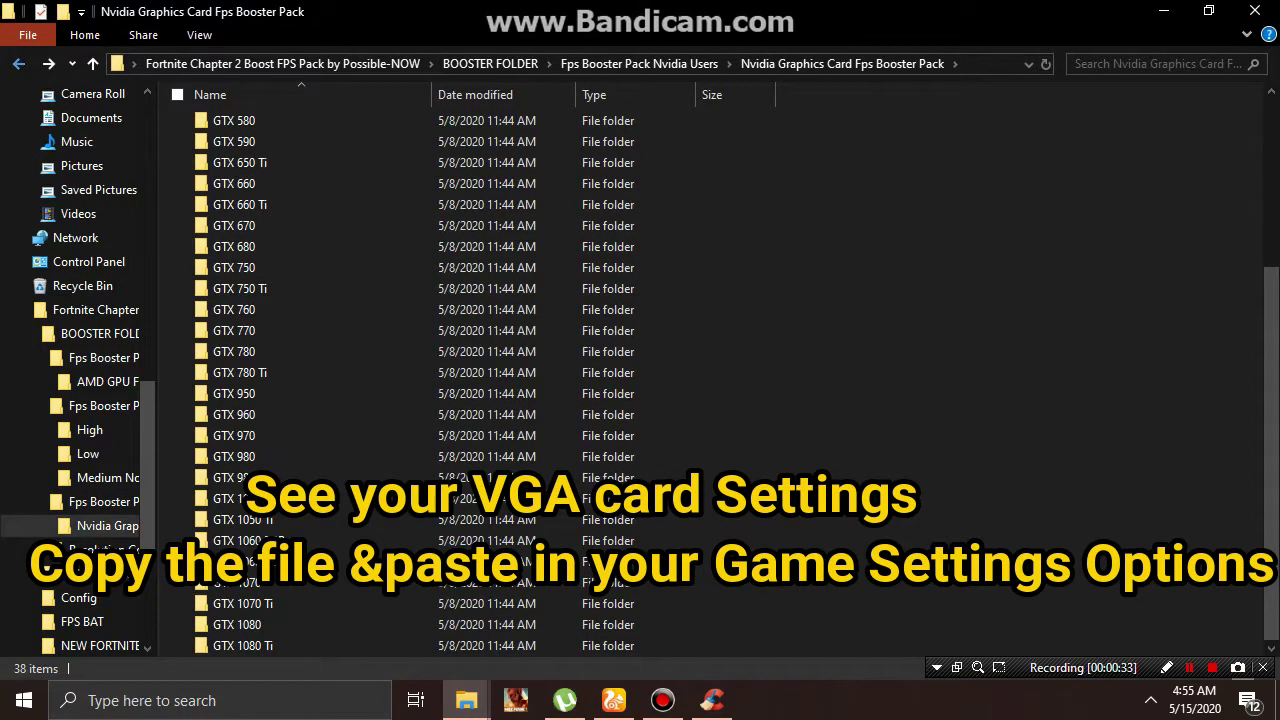
{"action": "left_click", "coordinate": [19, 64]}
{"action": "left_click", "coordinate": [19, 64]}
{"action": "left_click", "coordinate": [19, 64]}
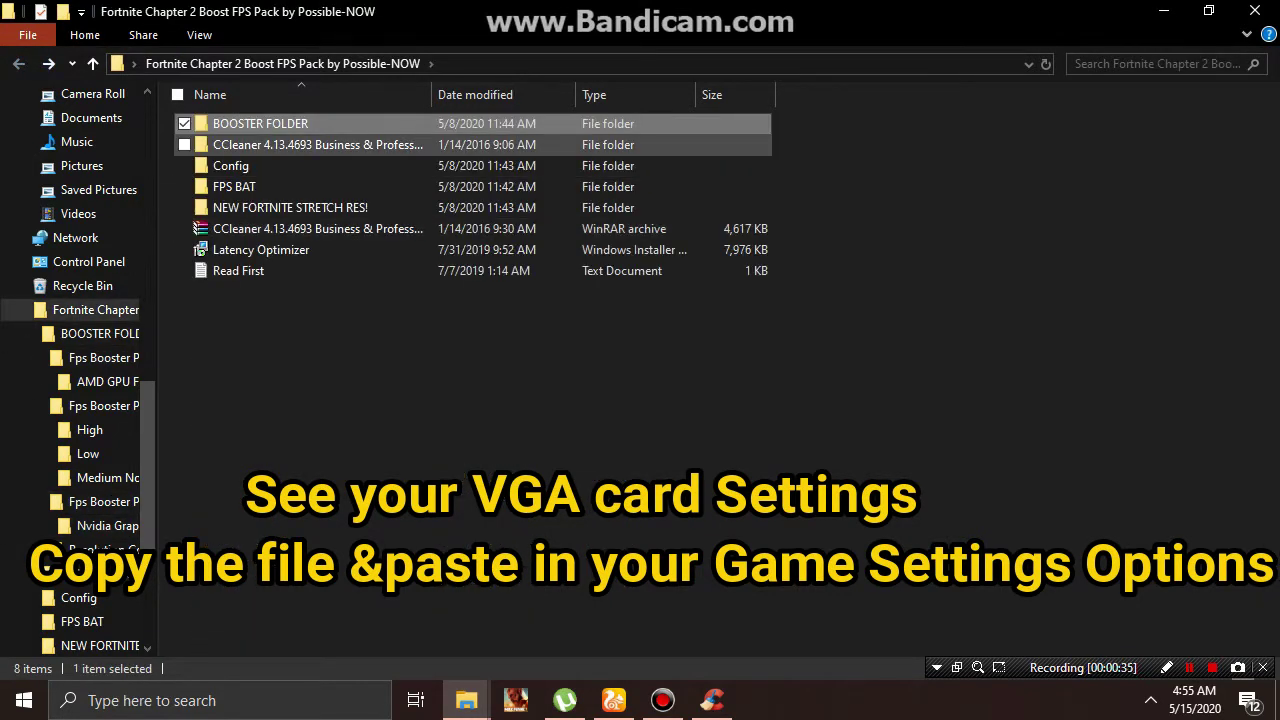
- Examine the Config folder's presets and the configuration files in High end, and return to the main pack folder
{"action": "left_click", "coordinate": [292, 124]}
{"action": "left_click", "coordinate": [297, 145]}
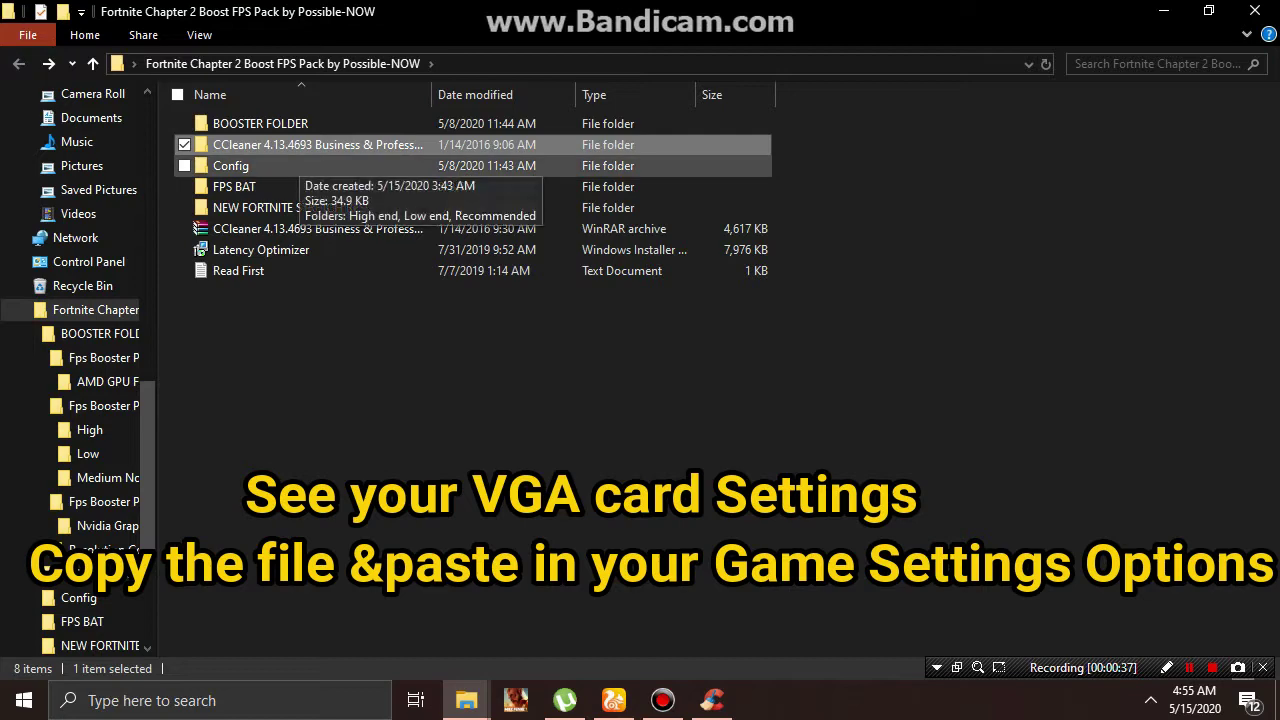
{"action": "double_click", "coordinate": [290, 165]}
{"action": "key", "text": "ctrl+a"}
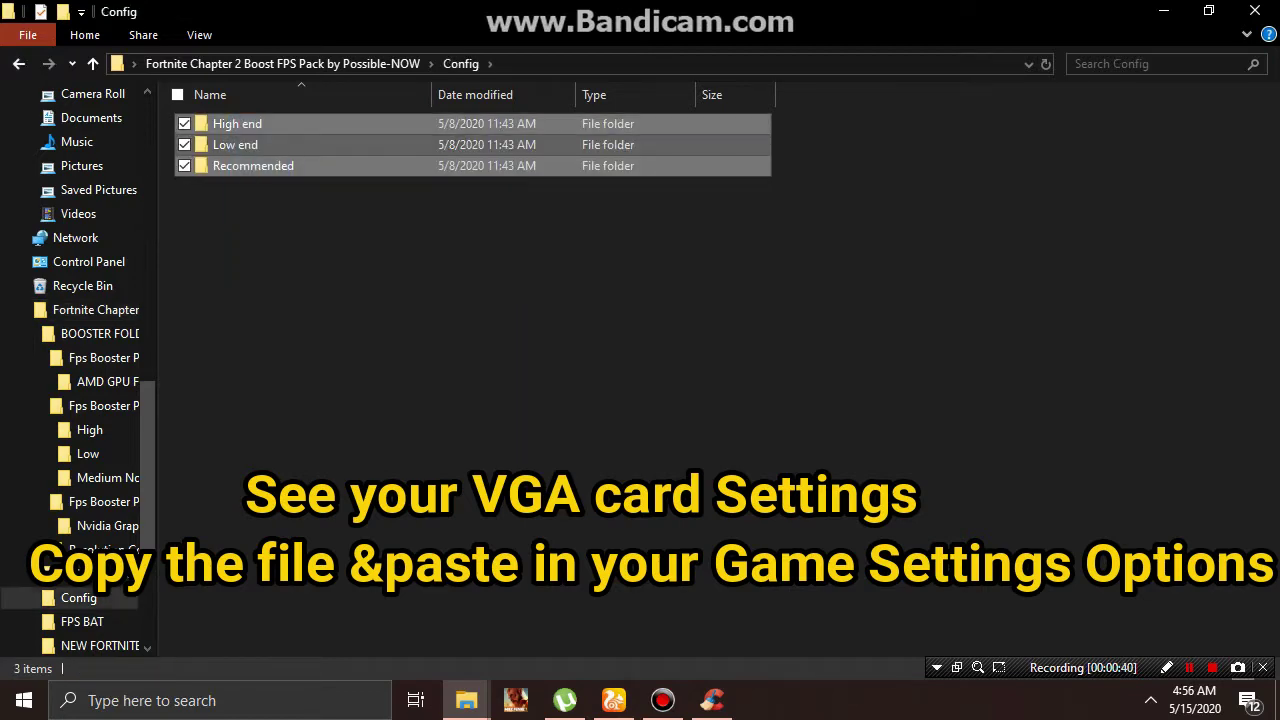
{"action": "double_click", "coordinate": [270, 124]}
{"action": "left_click_drag", "start_coordinate": [228, 239], "coordinate": [262, 122]}
{"action": "right_click", "coordinate": [261, 123]}
{"action": "left_click", "coordinate": [232, 235]}
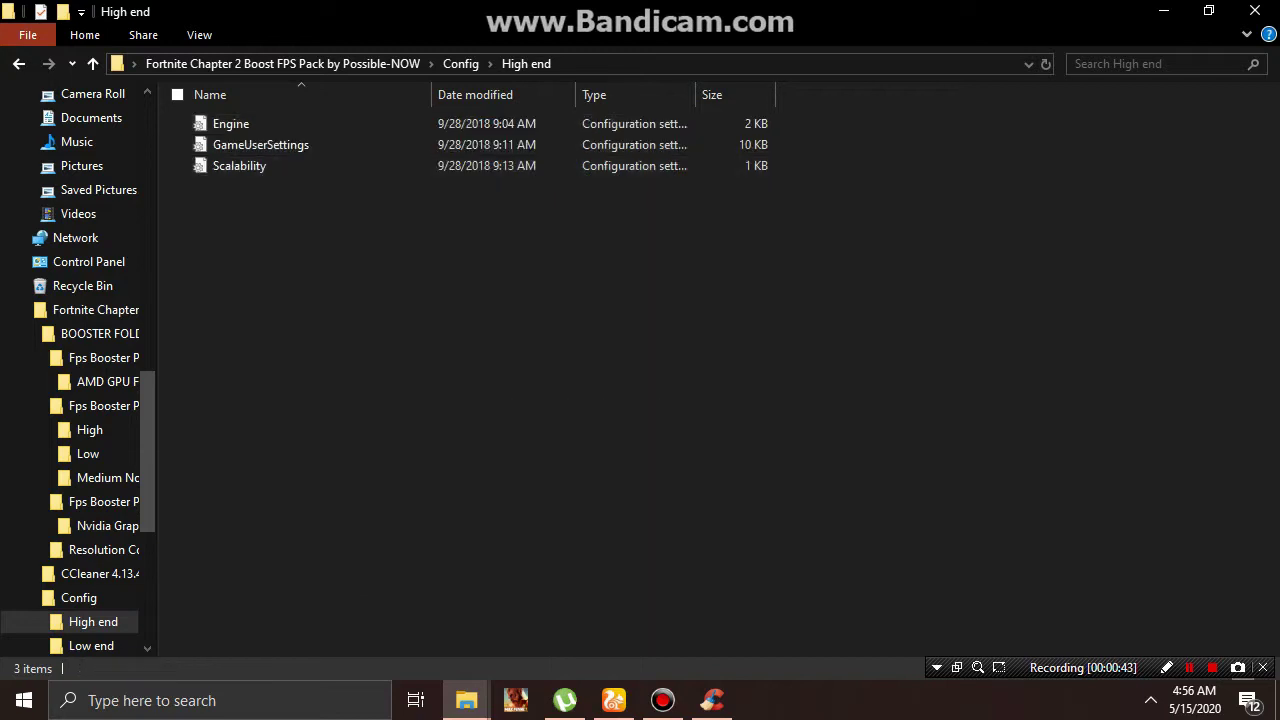
{"action": "key", "text": "BackSpace"}
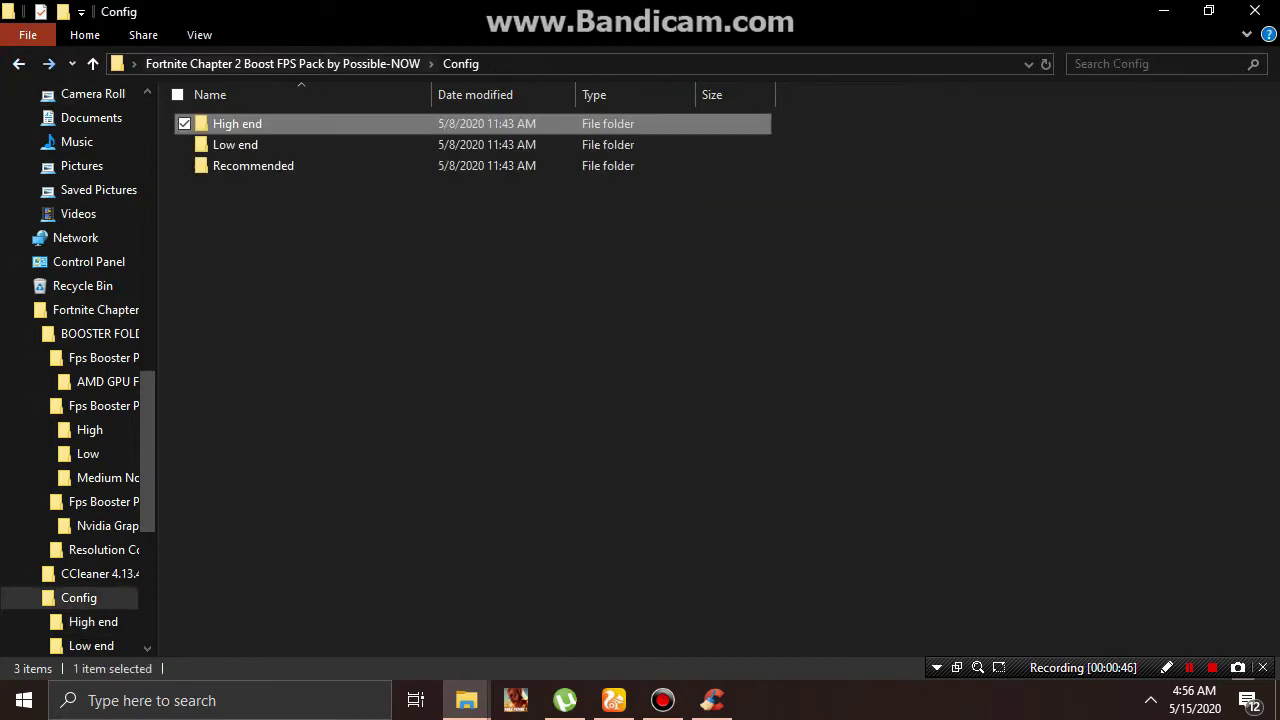
{"action": "key", "text": "BackSpace"}
- Open the FPS BAT folder and run the FPS batch file
{"action": "key", "text": "Down"}
{"action": "double_click", "coordinate": [234, 187]}
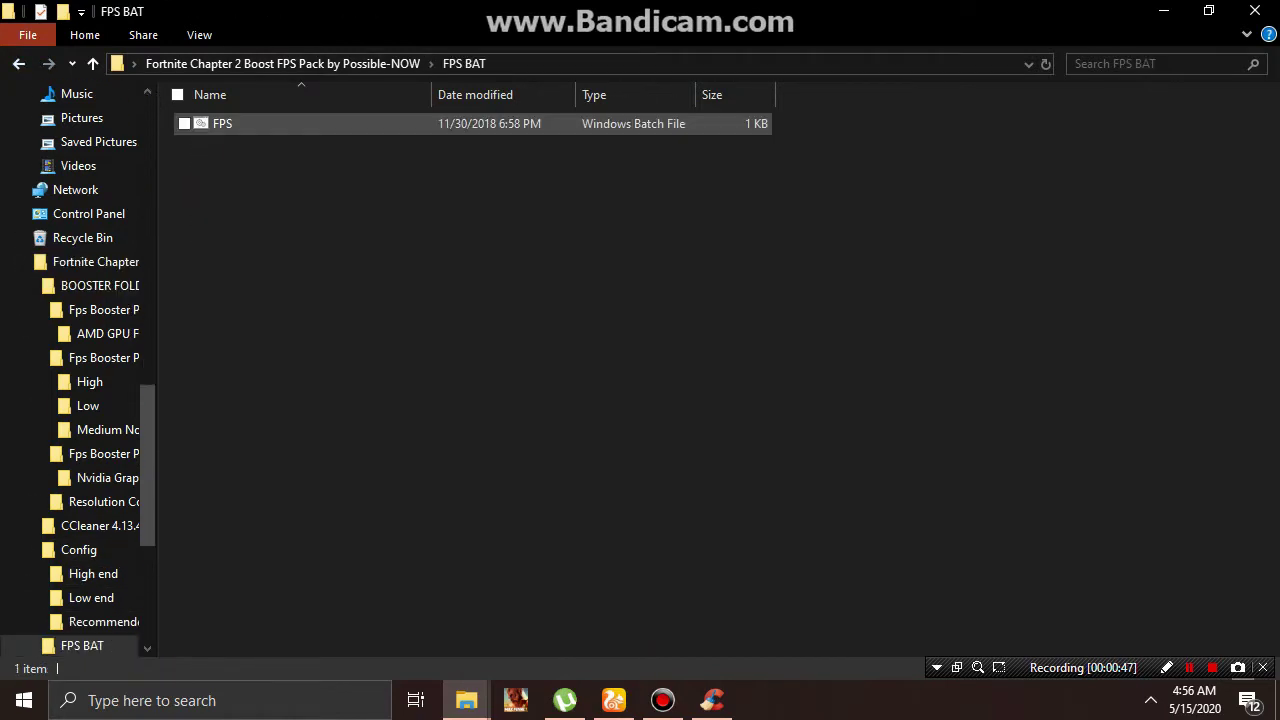
{"action": "right_click", "coordinate": [219, 130]}
{"action": "left_click", "coordinate": [266, 143]}
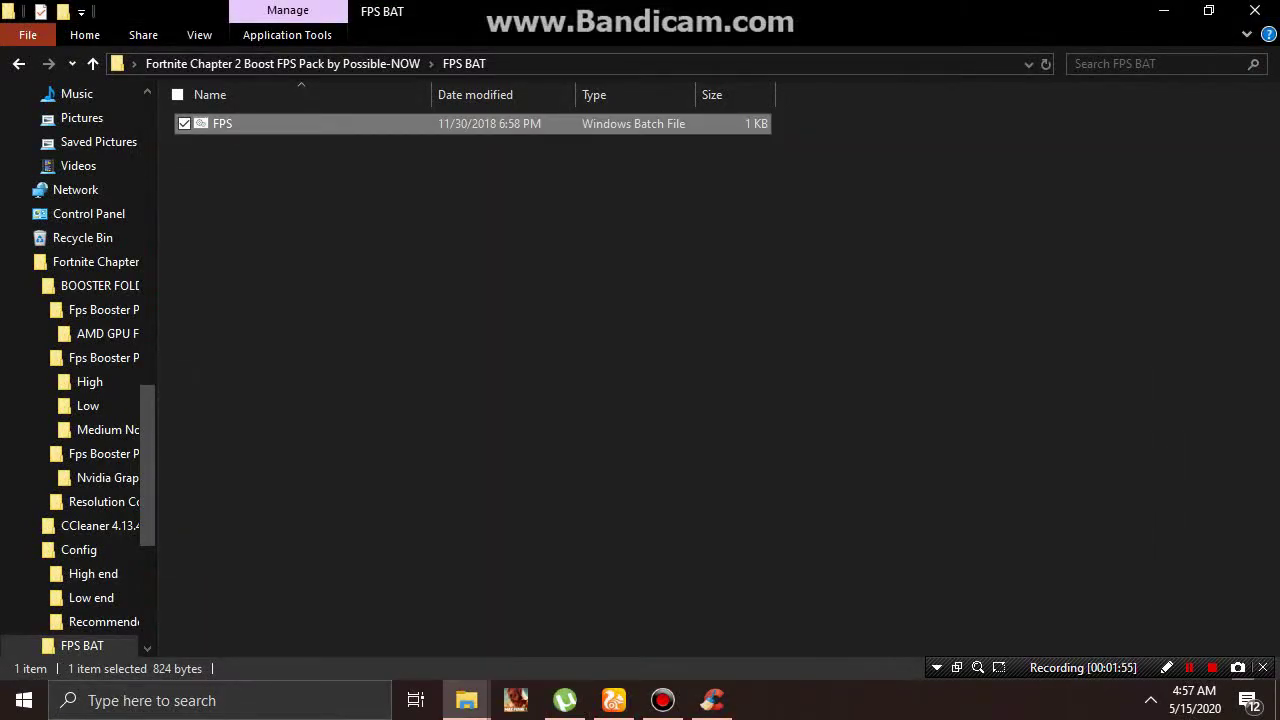
{"action": "right_click", "coordinate": [310, 253]}
{"action": "left_click", "coordinate": [364, 363]}
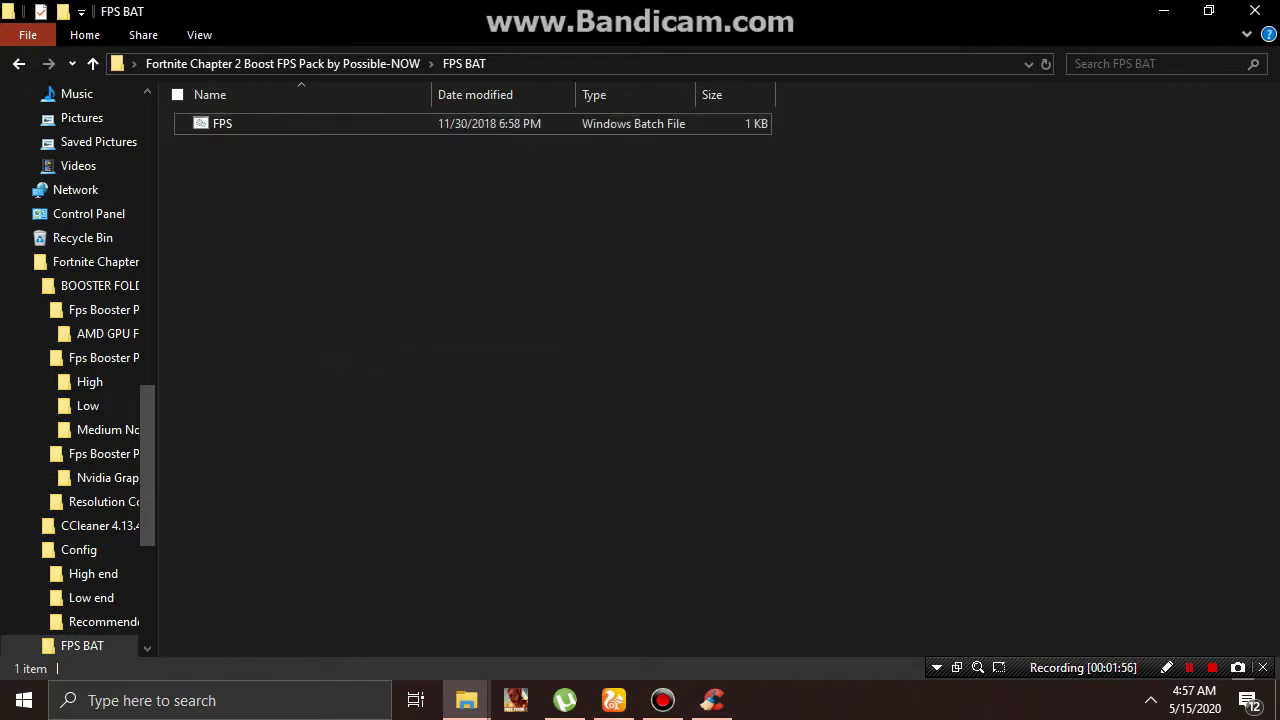
- Examine the resolution folders in NEW FORTNITE STRETCH RES! and its For 4;3 subfolder, and return to the main pack folder
{"action": "left_click", "coordinate": [19, 64]}
{"action": "double_click", "coordinate": [290, 207]}
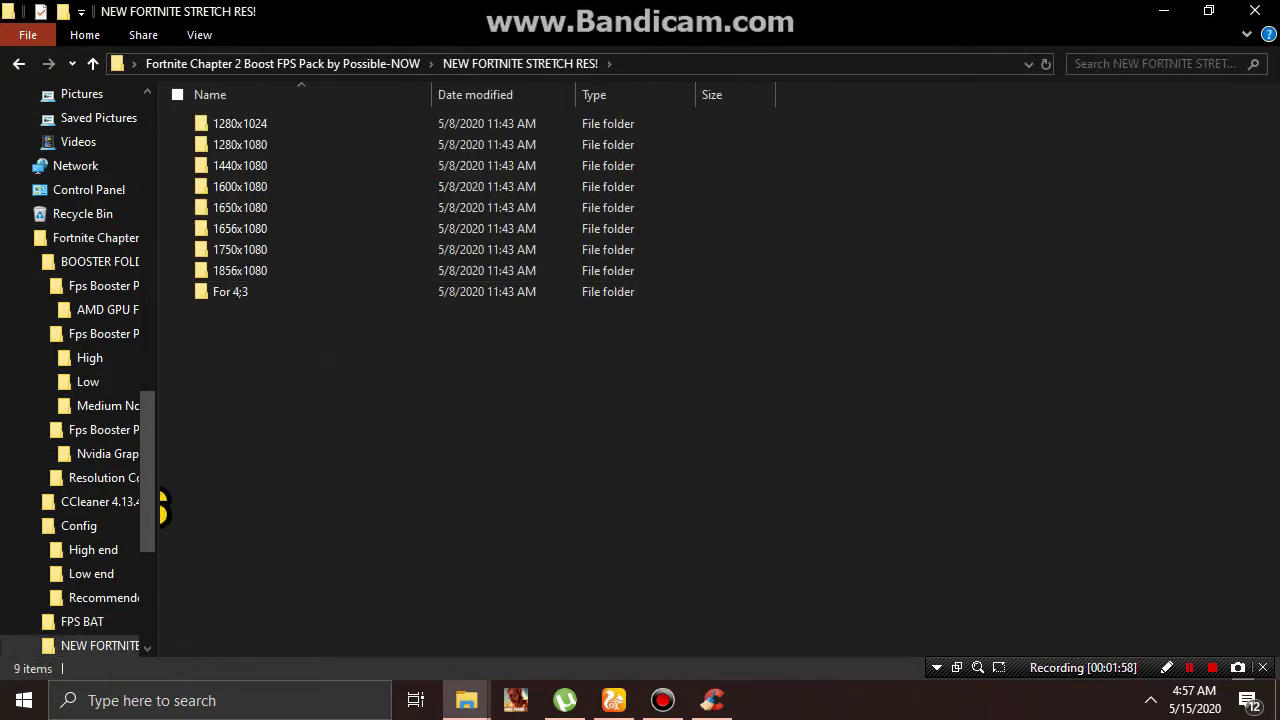
{"action": "left_click_drag", "start_coordinate": [280, 394], "coordinate": [245, 120]}
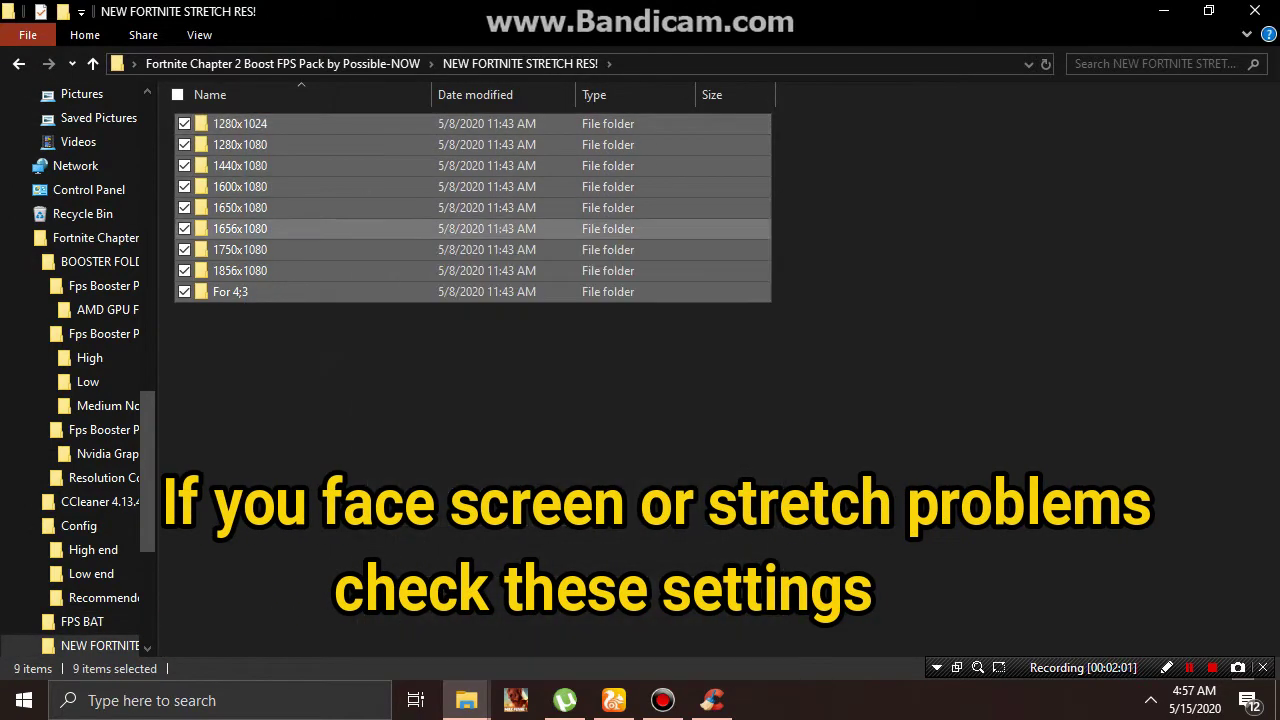
{"action": "double_click", "coordinate": [240, 292]}
{"action": "left_click_drag", "start_coordinate": [267, 263], "coordinate": [237, 124]}
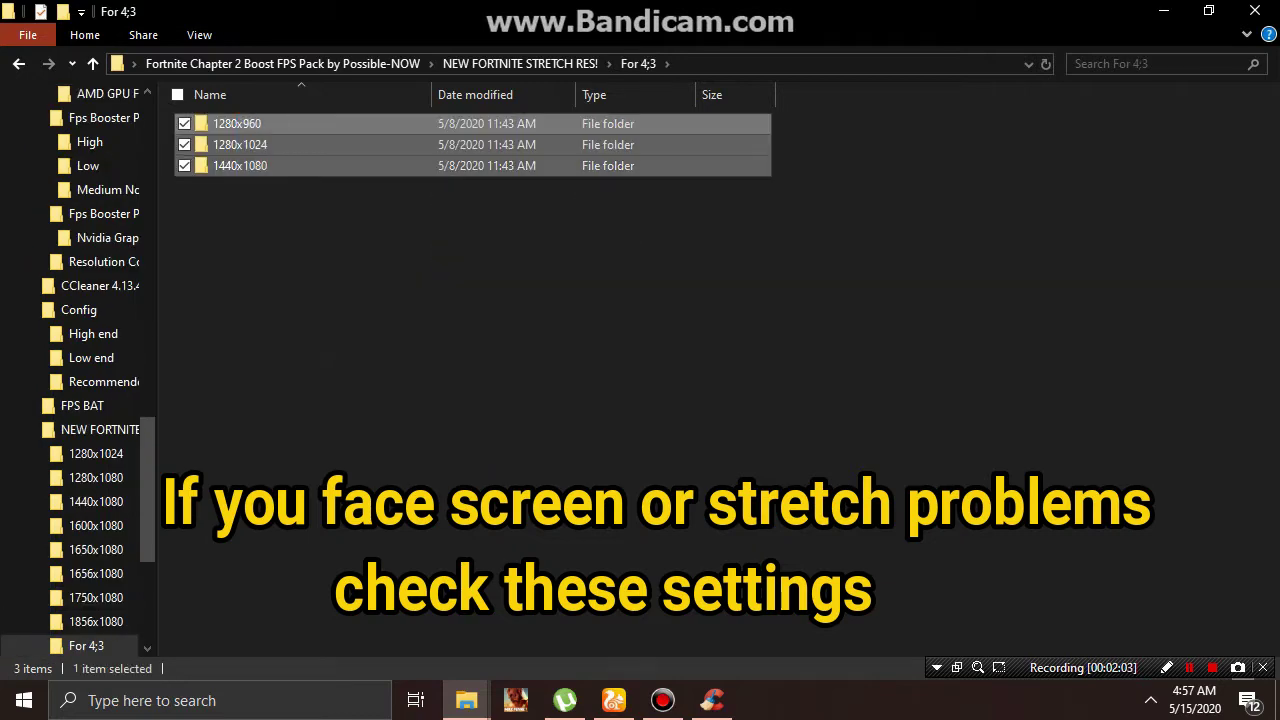
{"action": "left_click", "coordinate": [19, 64]}
{"action": "key", "text": "alt+Left"}
{"action": "left_click", "coordinate": [322, 229]}
{"action": "right_click", "coordinate": [322, 229]}
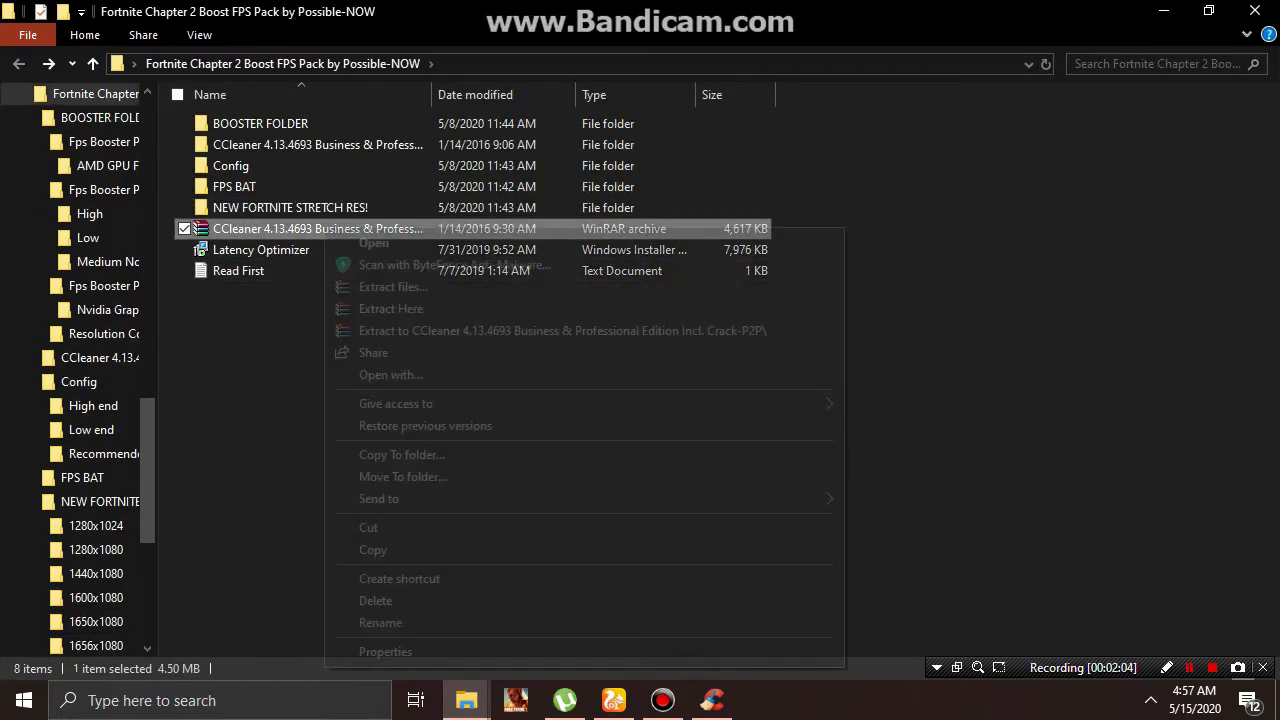
{"action": "left_click", "coordinate": [290, 345]}
{"action": "left_click", "coordinate": [290, 345]}
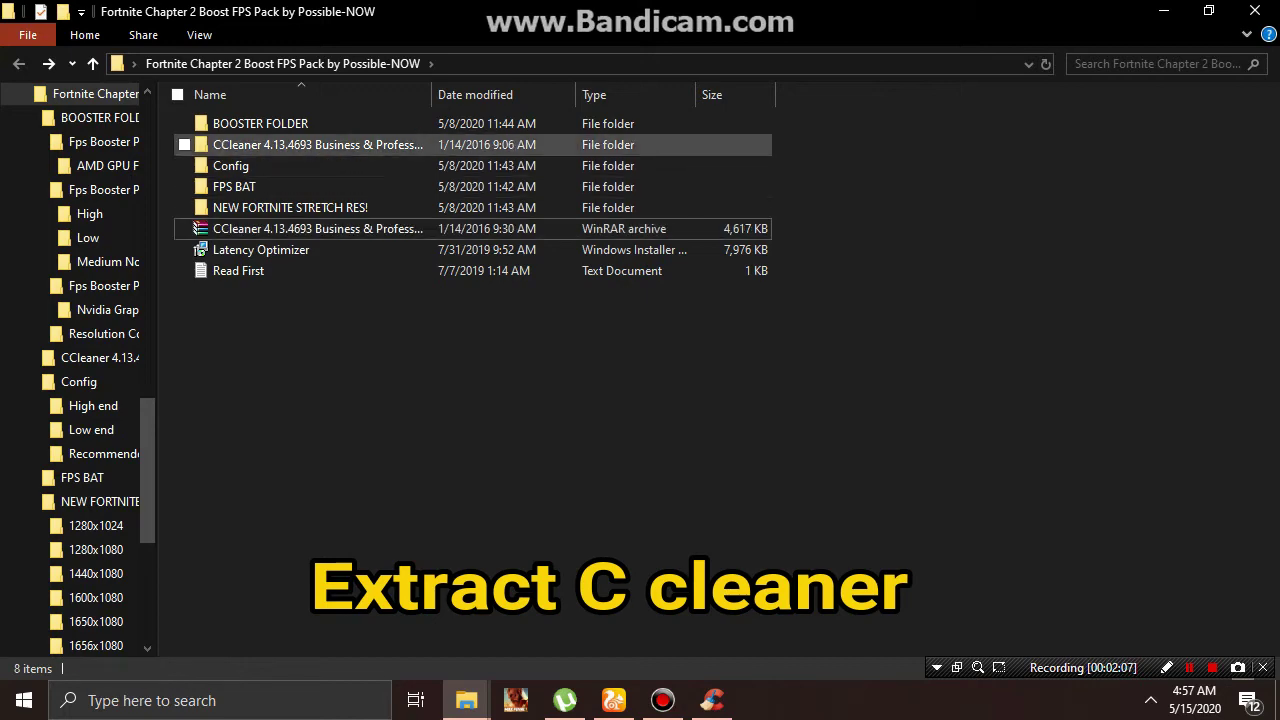
- Open the extracted CCleaner 4.13.4693 Business & Professional Edition folder and locate the ccsetup413 installer
{"action": "right_click", "coordinate": [392, 145]}
{"action": "left_click", "coordinate": [442, 145]}
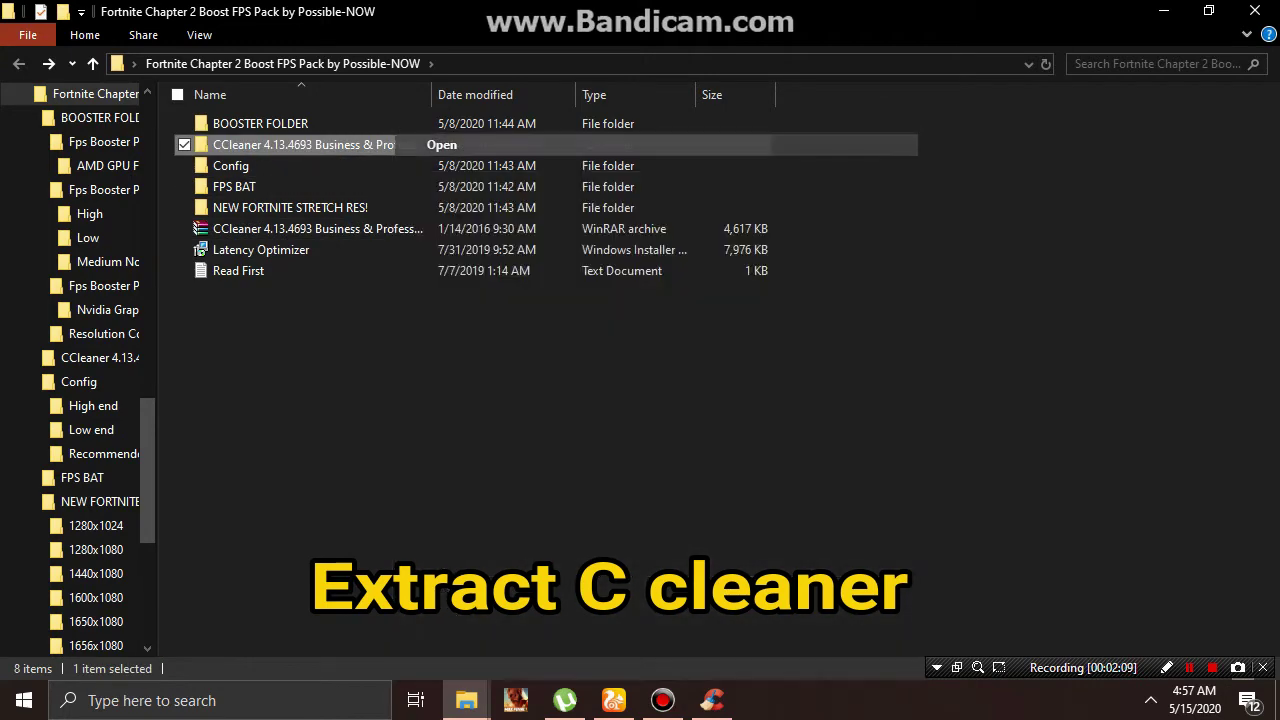
{"action": "left_click", "coordinate": [240, 165]}
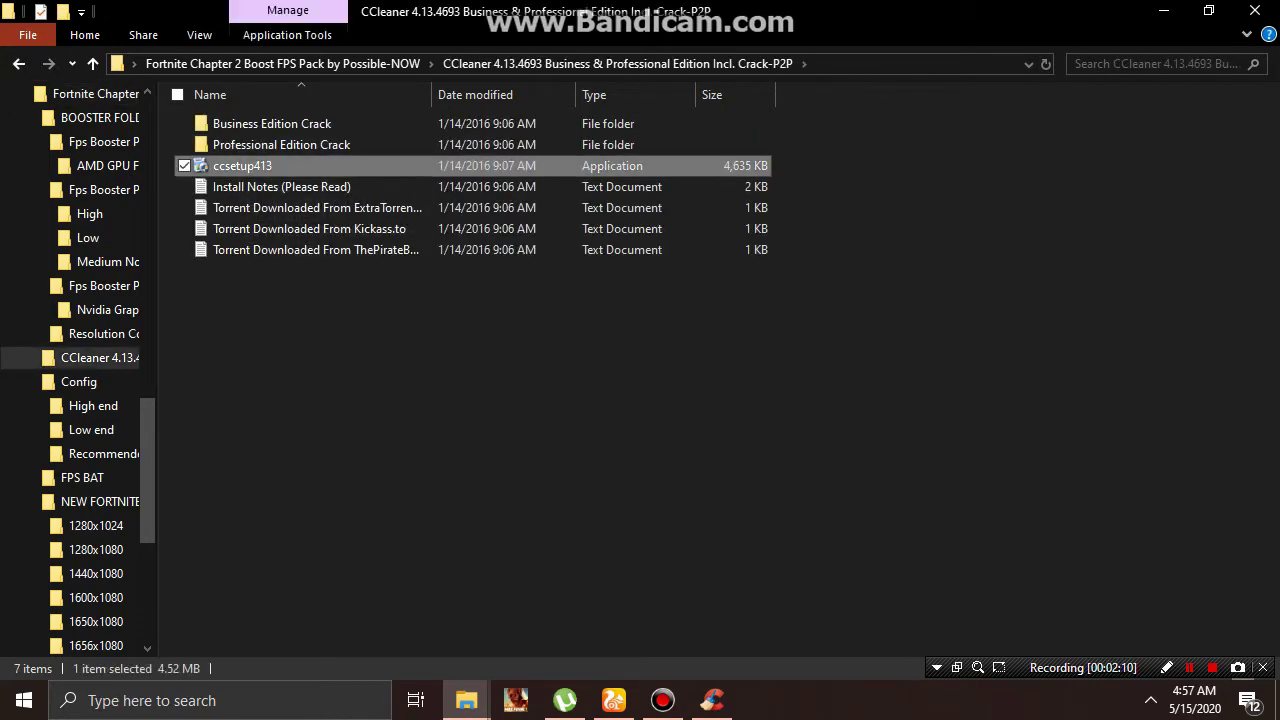
{"action": "right_click", "coordinate": [240, 165]}
{"action": "left_click", "coordinate": [328, 188]}
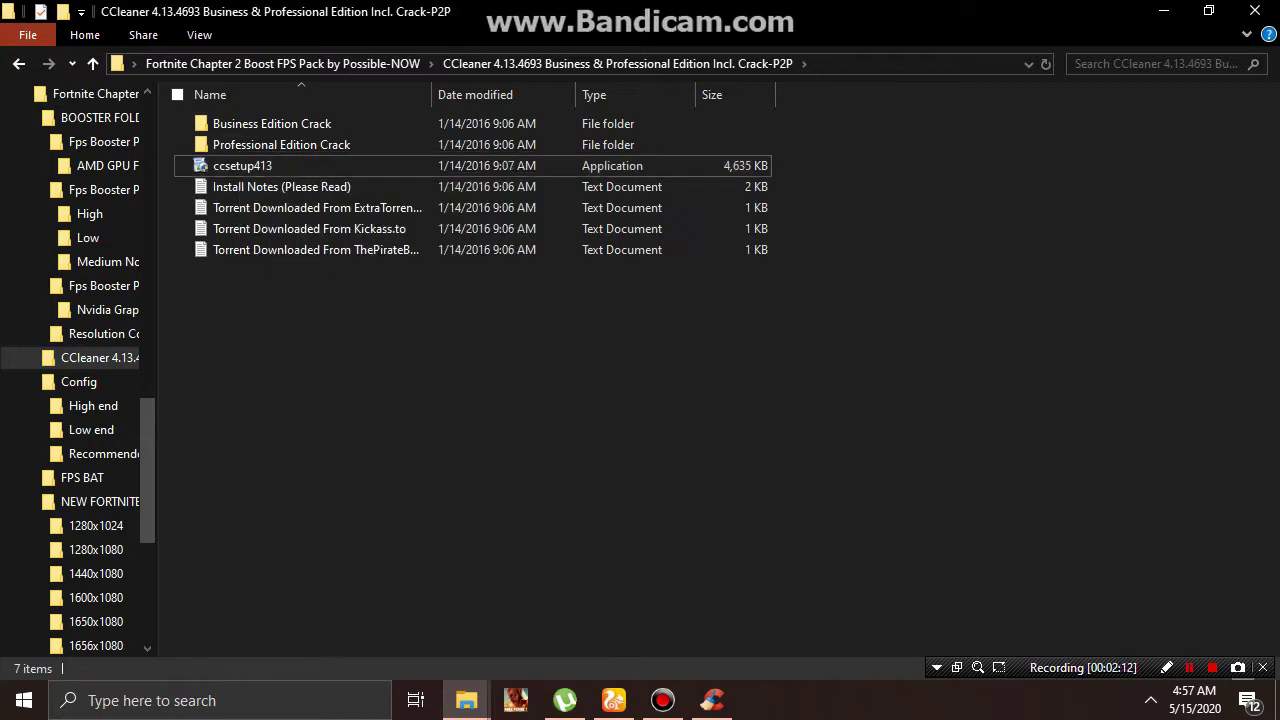
- Switch to CCleaner and run the cleaner on the selected Custom Clean items, confirming the file deletion
{"action": "left_click", "coordinate": [712, 700]}
{"action": "mouse_move", "coordinate": [547, 58]}
{"action": "left_mouse_down"}
{"action": "mouse_move", "coordinate": [711, 54]}
{"action": "mouse_move", "coordinate": [636, 26]}
{"action": "left_mouse_up"}
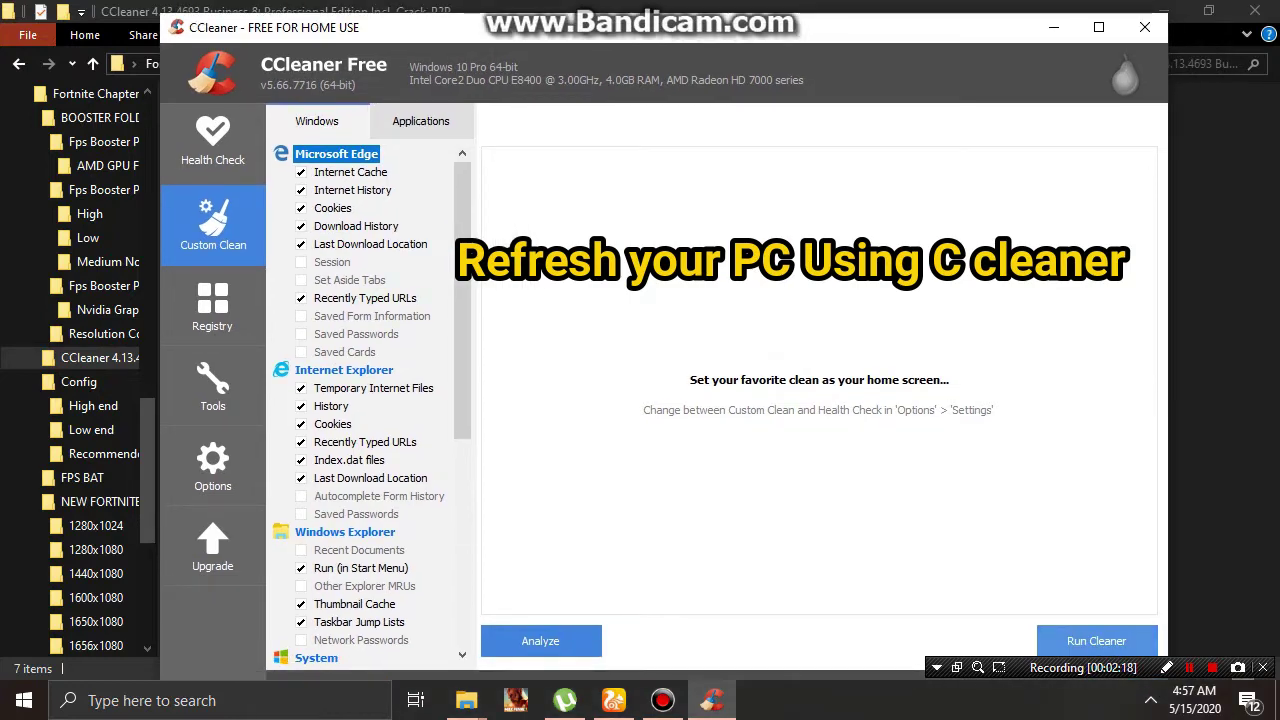
{"action": "left_click", "coordinate": [1097, 641]}
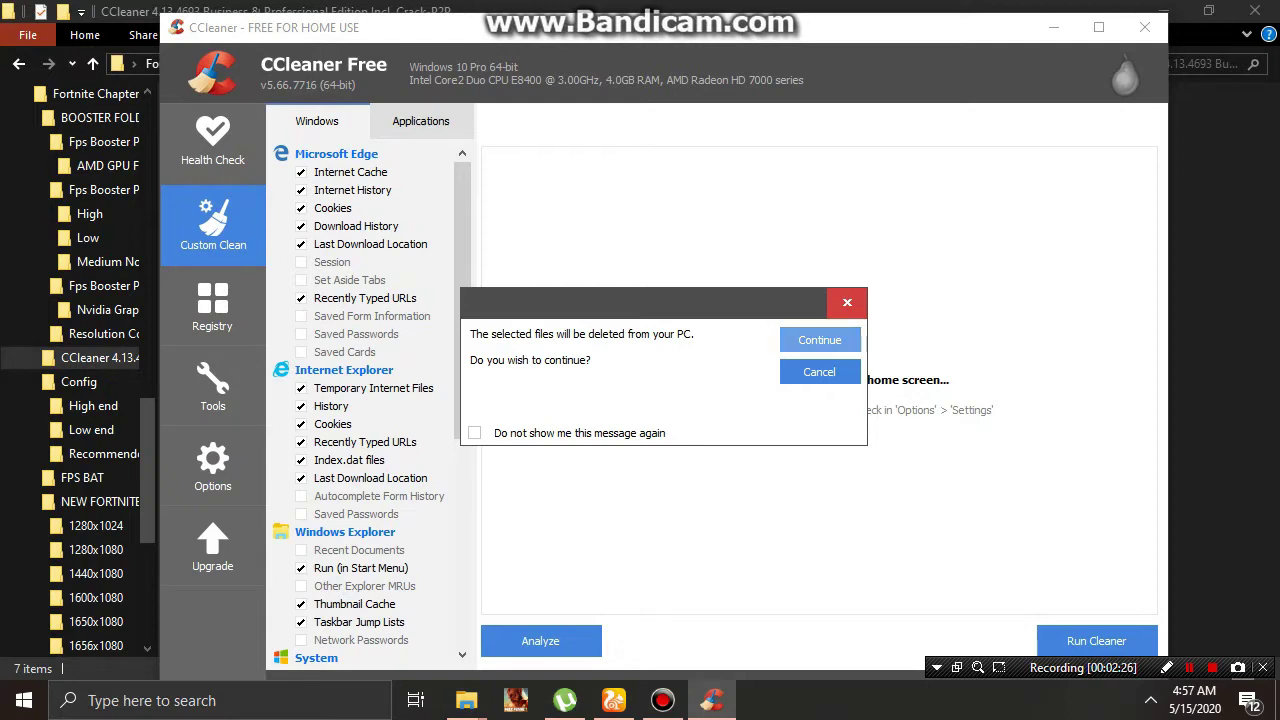
{"action": "left_click", "coordinate": [819, 340]}
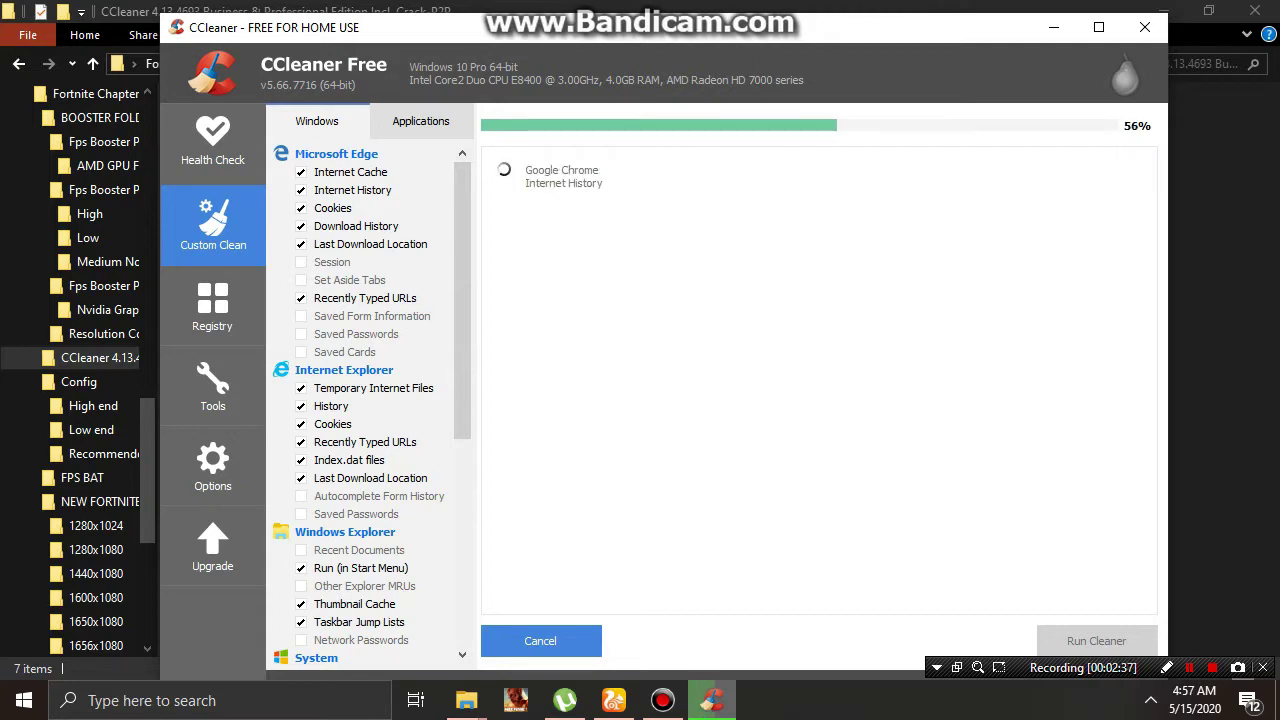
- Analyze the Custom Clean items again, and start another cleaner run but cancel it at the confirmation
{"action": "left_click", "coordinate": [541, 641]}
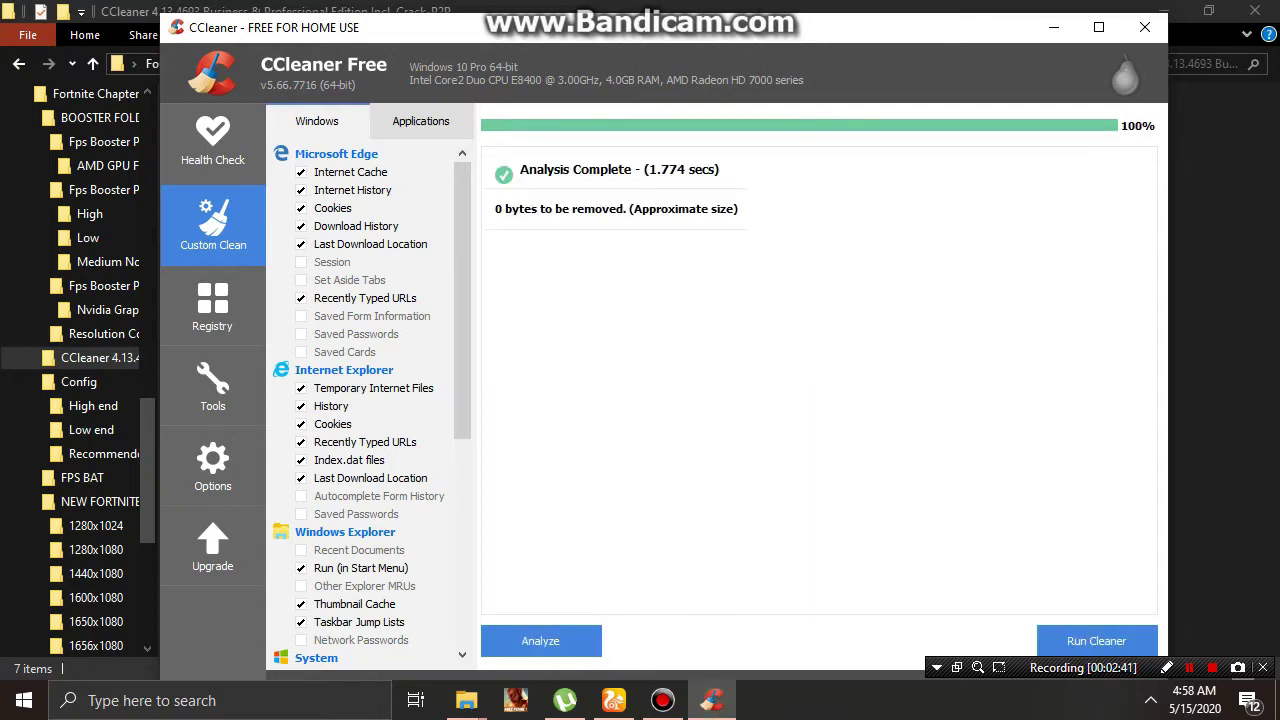
{"action": "left_click", "coordinate": [1096, 641]}
{"action": "left_click", "coordinate": [820, 372]}
- Look over the Health Check summary and the Registry Cleaner issue categories
{"action": "left_click", "coordinate": [213, 141]}
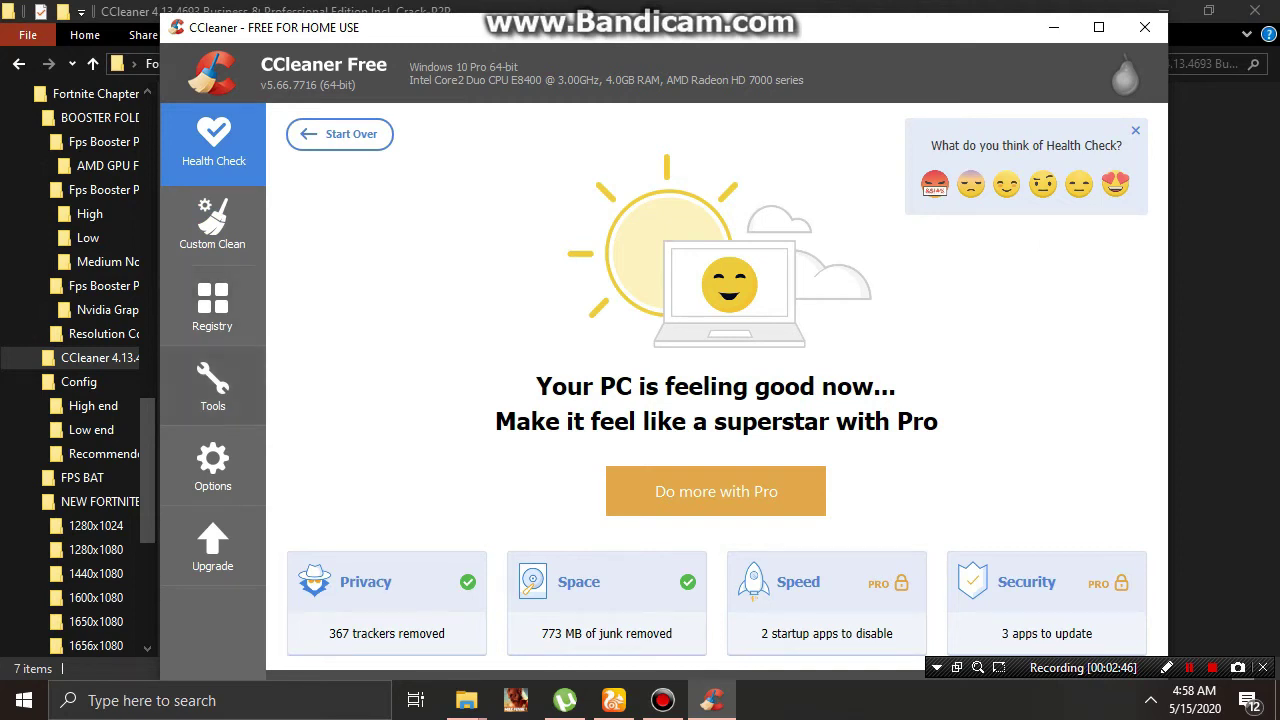
{"action": "left_click", "coordinate": [213, 305]}
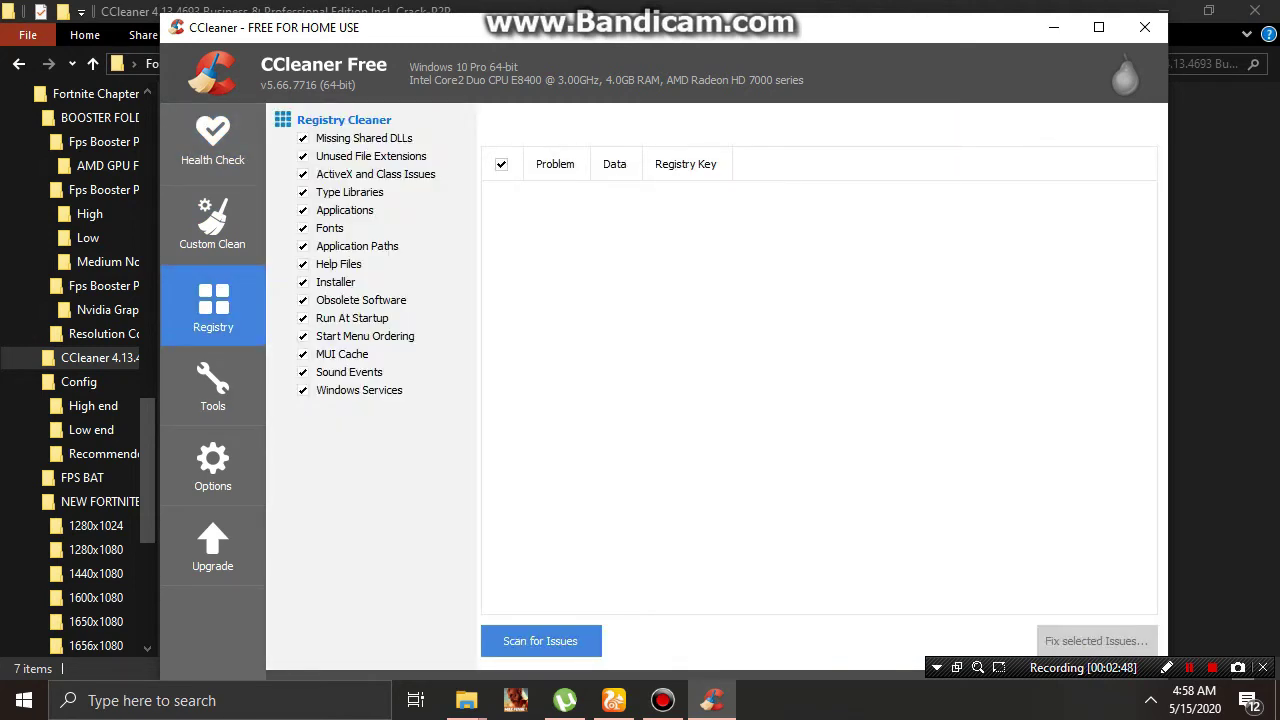
{"action": "left_click", "coordinate": [344, 120]}
{"action": "left_click", "coordinate": [540, 641]}
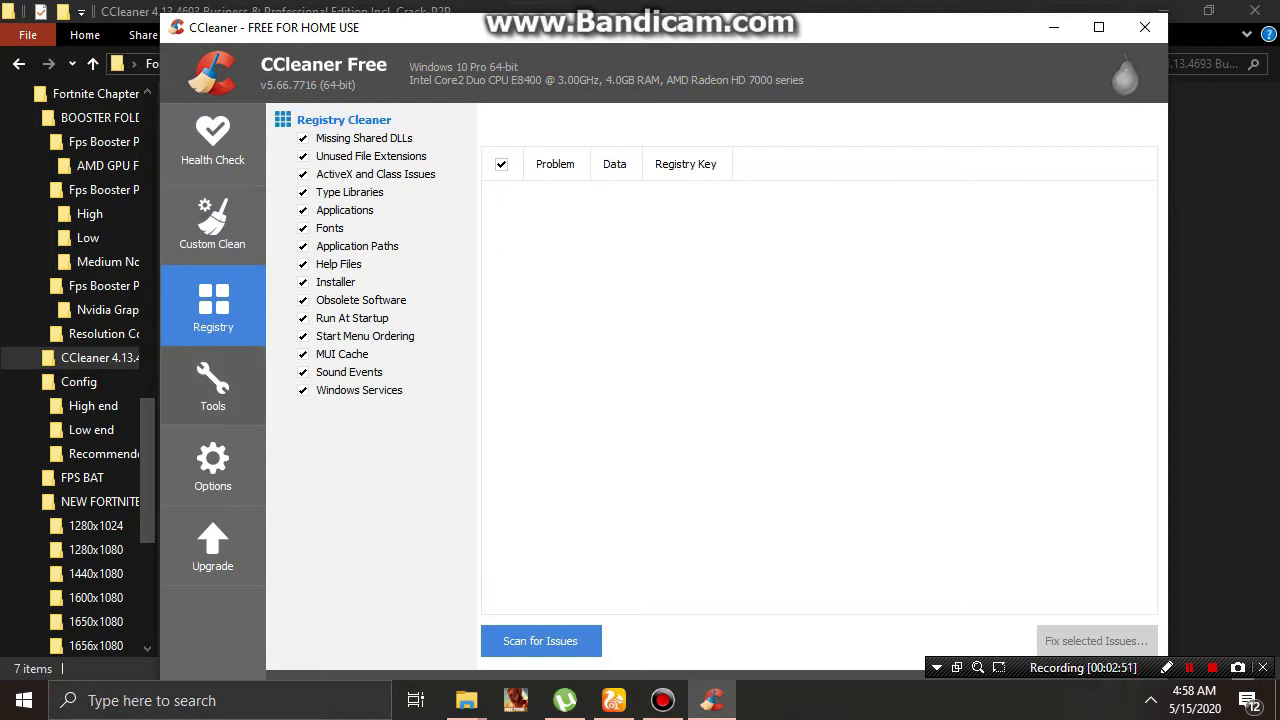
- Close CCleaner, return to the main Fortnite boost pack folder, and dismiss the Smart Cleaning notification
{"action": "left_click", "coordinate": [1145, 27]}
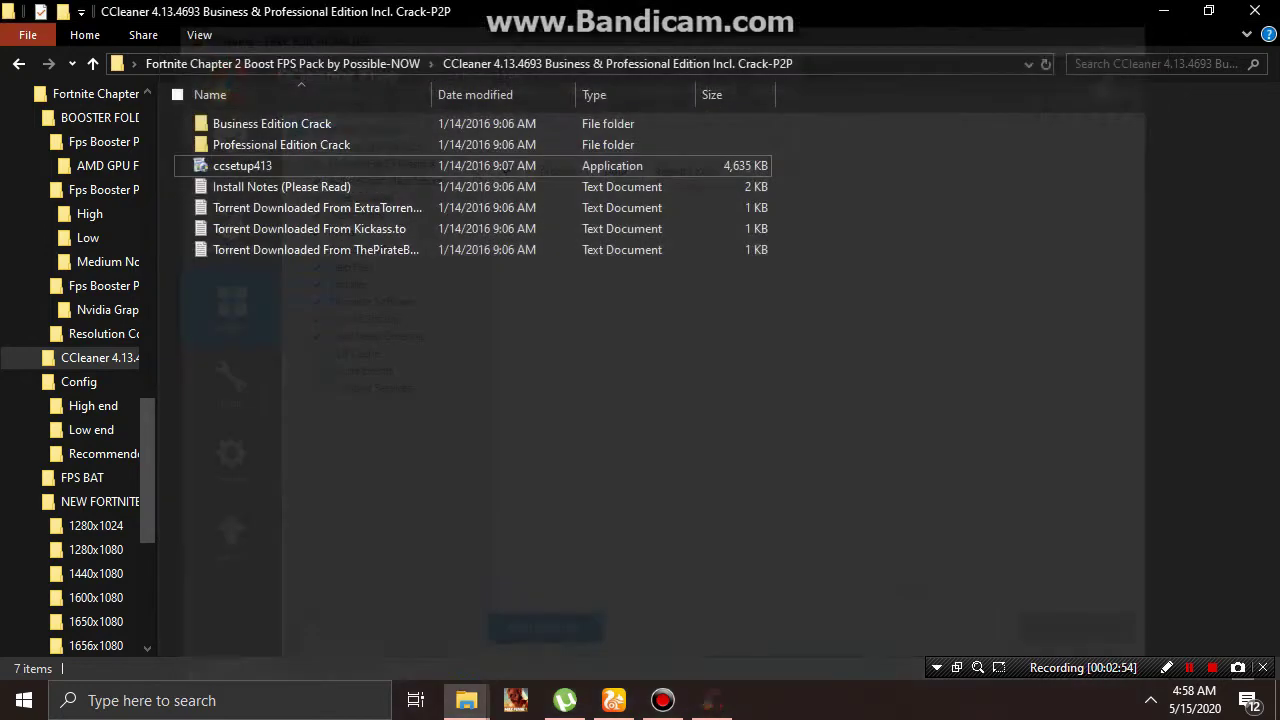
{"action": "key", "text": "alt+Left"}
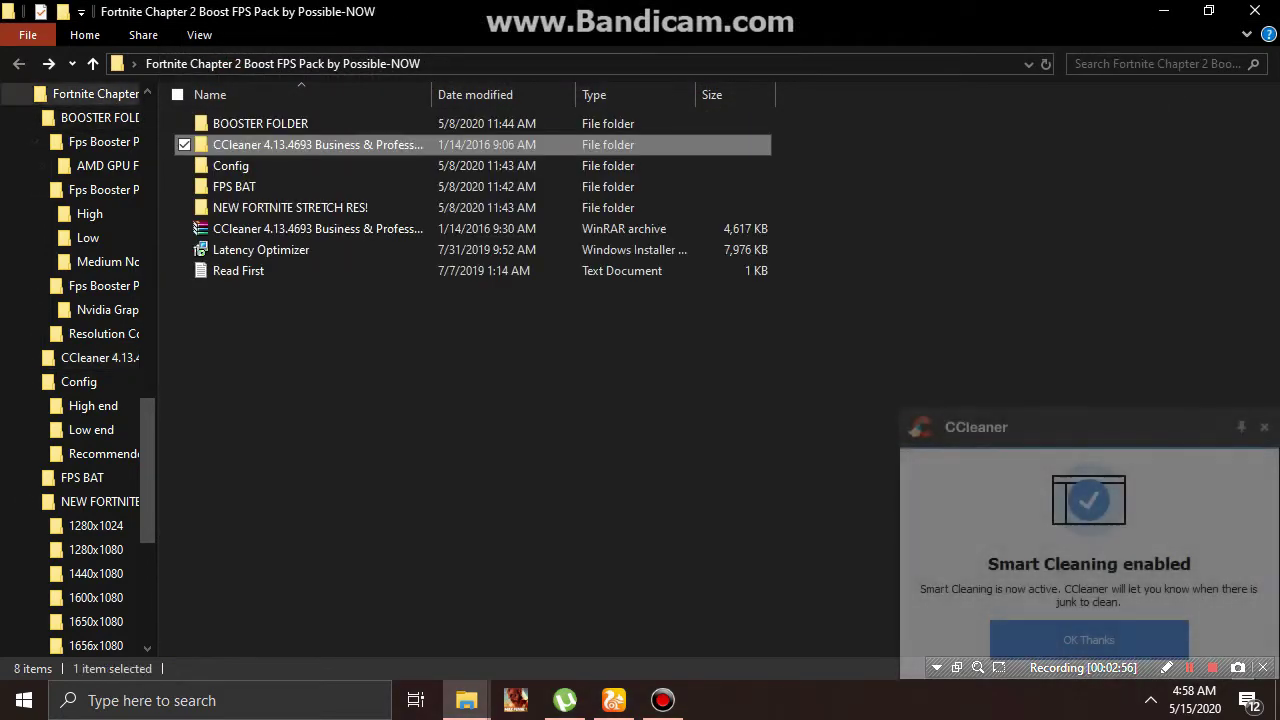
{"action": "left_click", "coordinate": [1089, 640]}
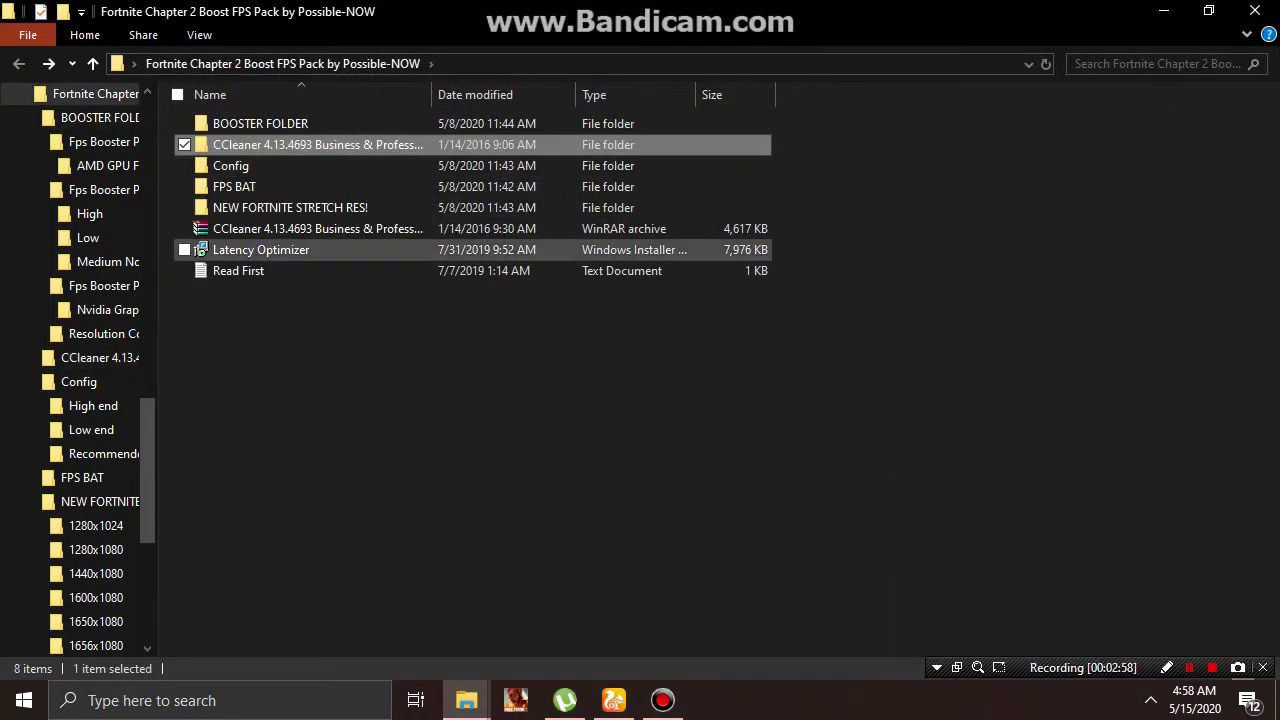
{"action": "right_click", "coordinate": [251, 249]}
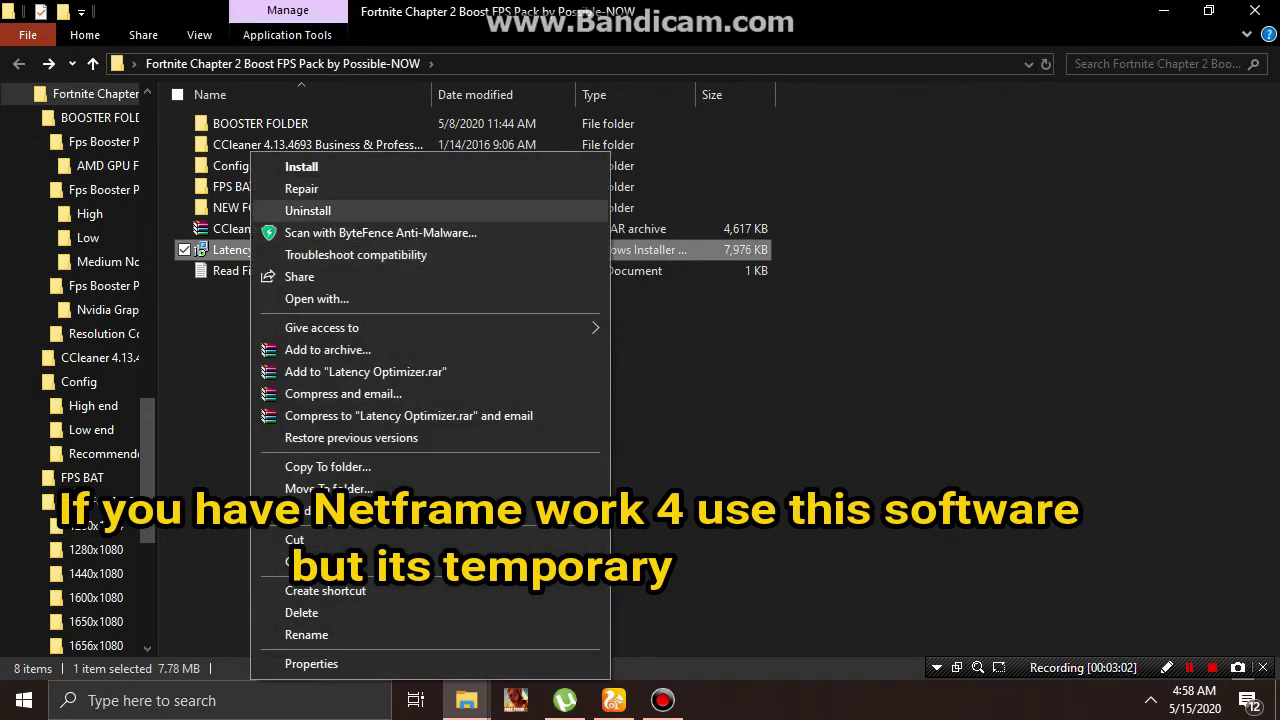
{"action": "left_click", "coordinate": [657, 333]}
{"action": "right_click", "coordinate": [657, 333]}
{"action": "left_click", "coordinate": [711, 443]}
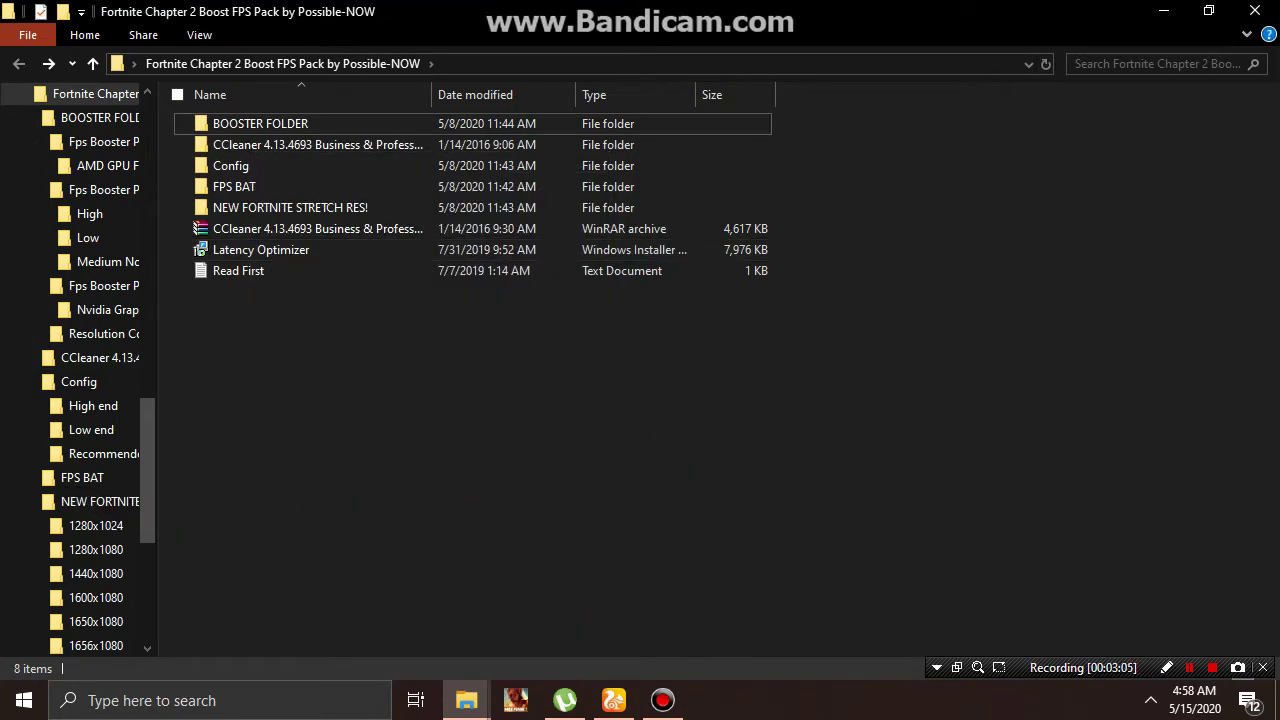
{"action": "left_click", "coordinate": [1150, 700]}
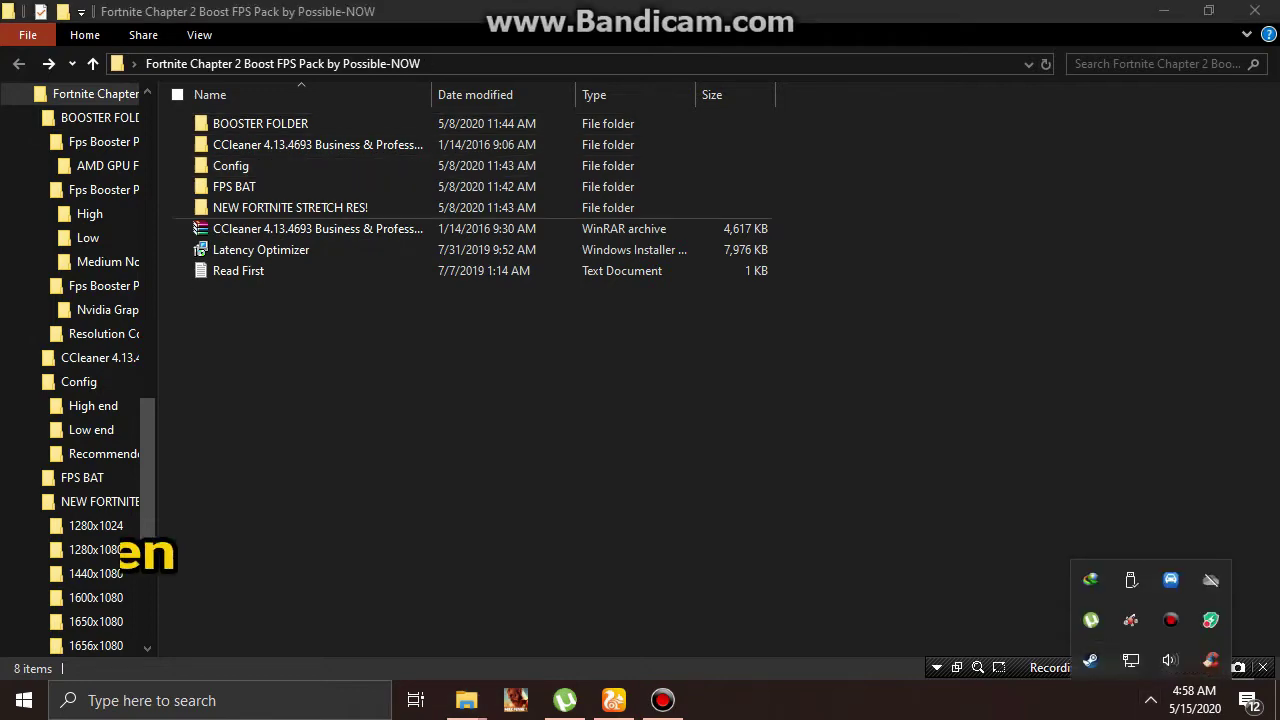
{"action": "right_click", "coordinate": [309, 228]}
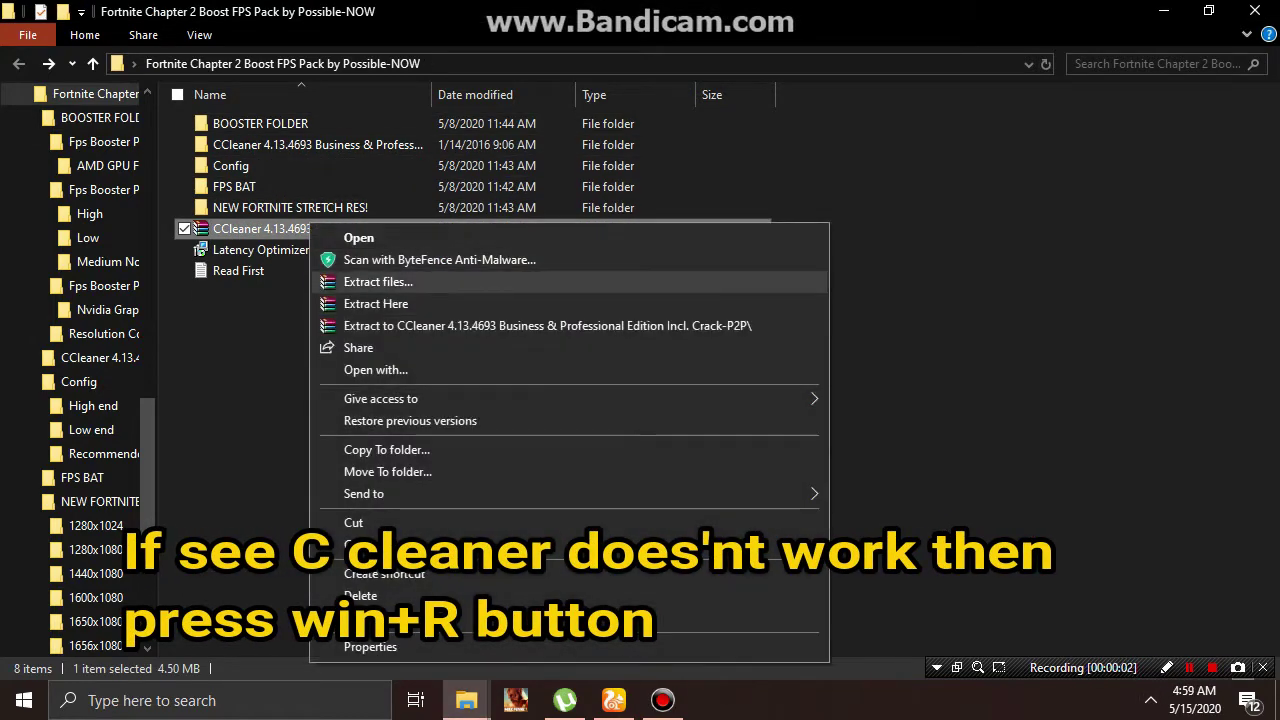
{"action": "left_click", "coordinate": [900, 350]}
{"action": "left_click", "coordinate": [900, 350]}
- Open the user's temporary files folder by running %temp% from the Windows Run dialog
{"action": "key", "text": "super+r"}
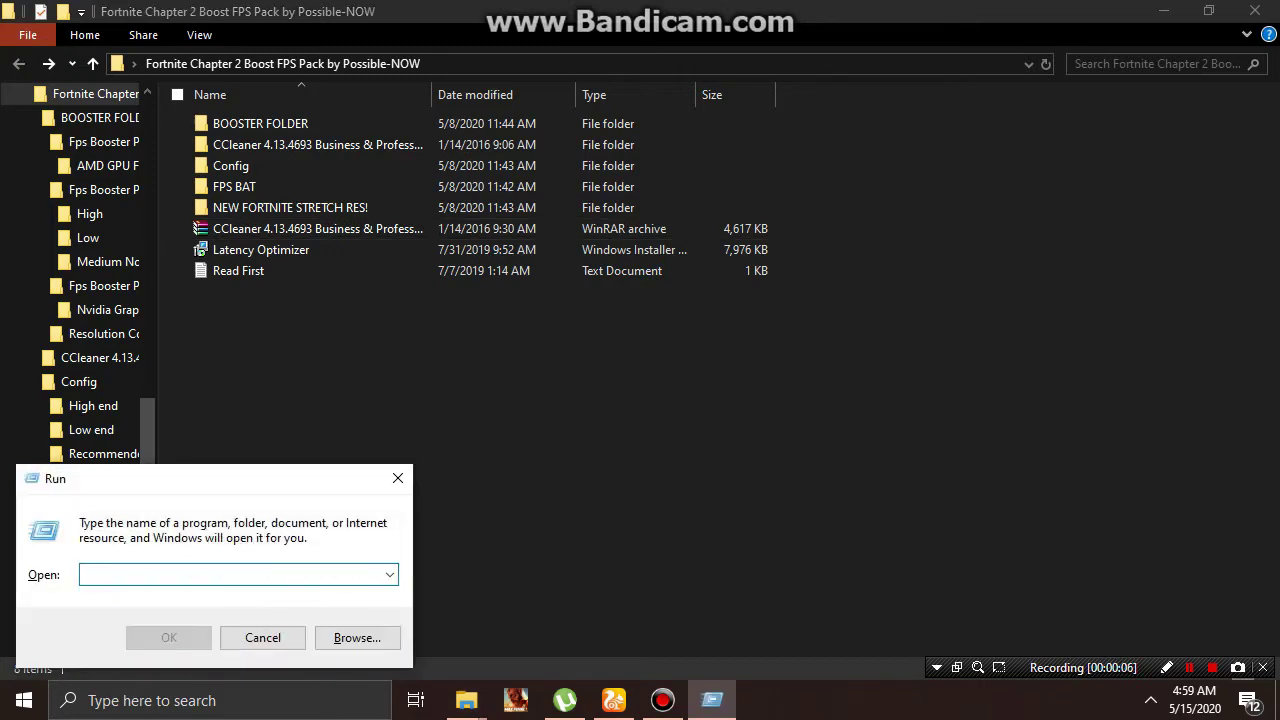
{"action": "type", "text": "te"}
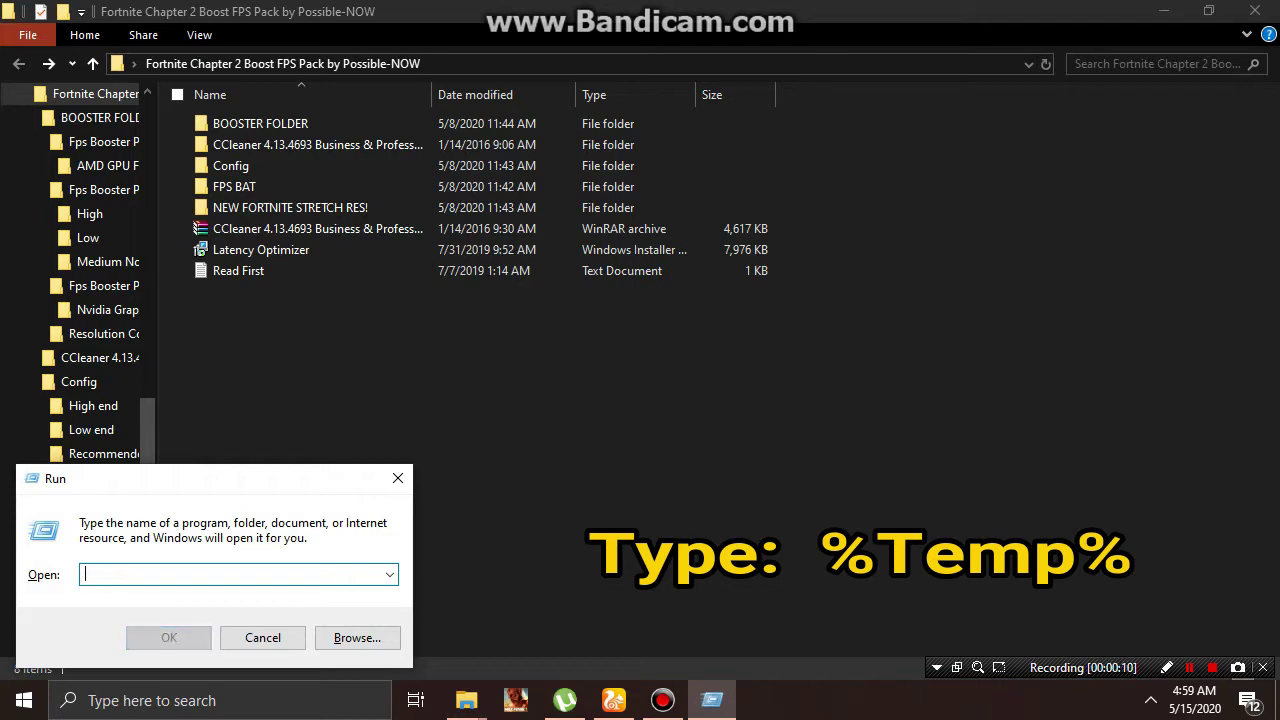
{"action": "type", "text": "%temp%"}
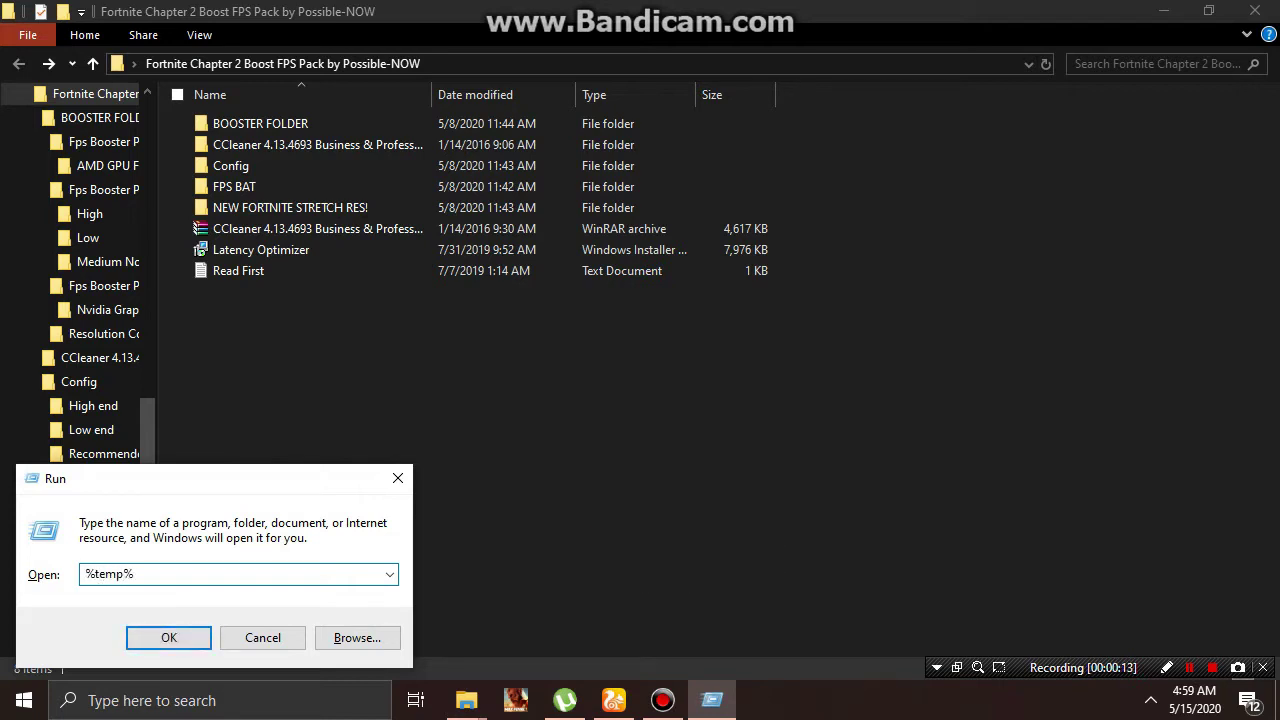
{"action": "key", "text": "Return"}
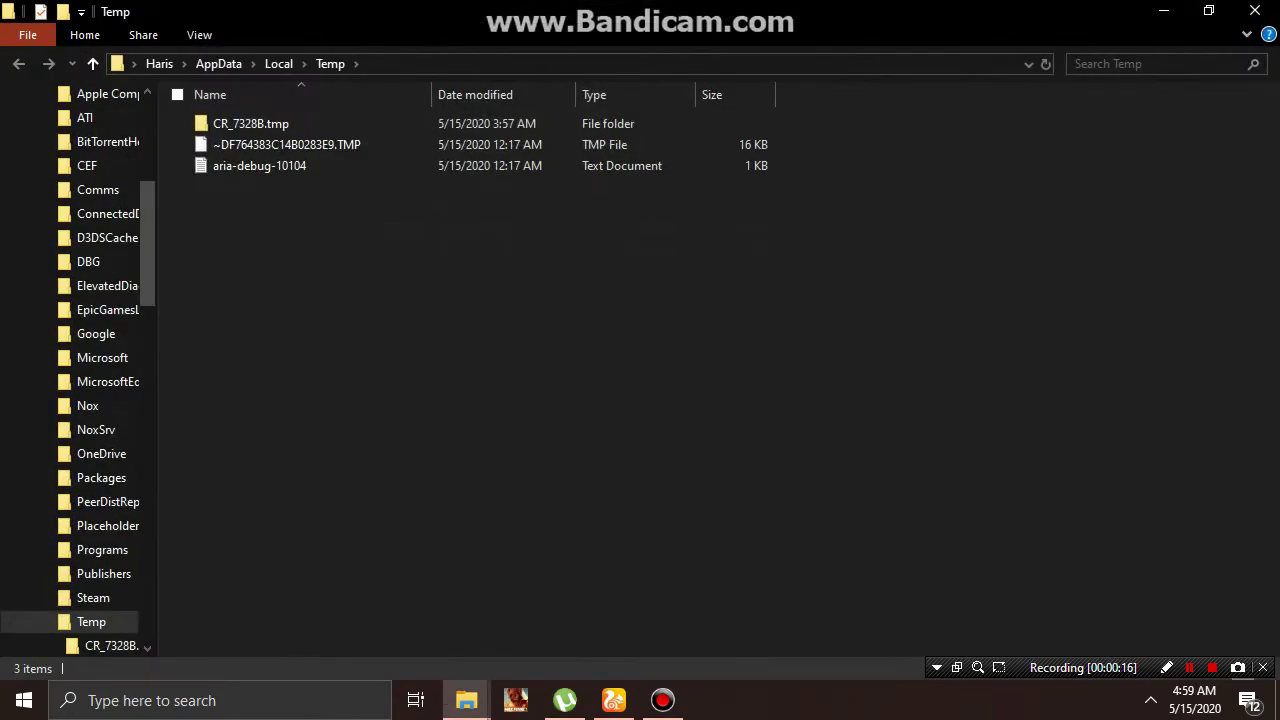
- Delete everything in the Temp folder with administrator permission, skipping all files in use, and close the folder
{"action": "key", "text": "ctrl+a"}
{"action": "key", "text": "Delete"}
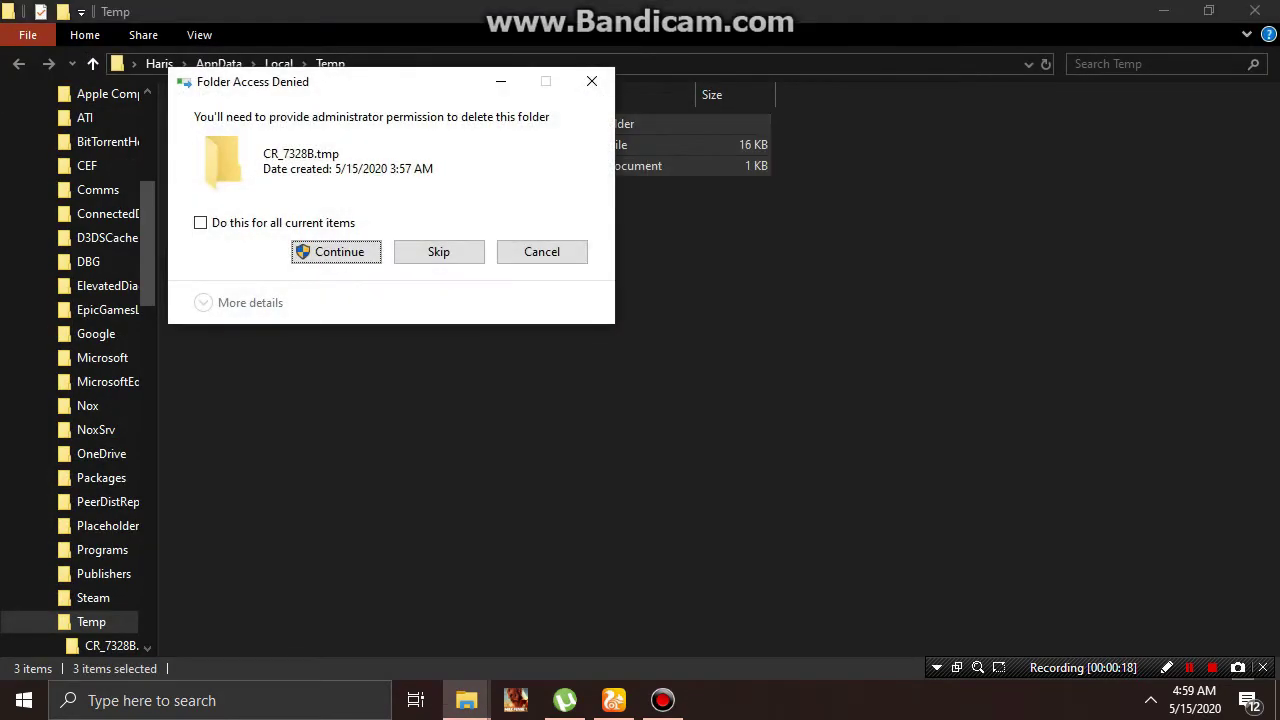
{"action": "key", "text": "Return"}
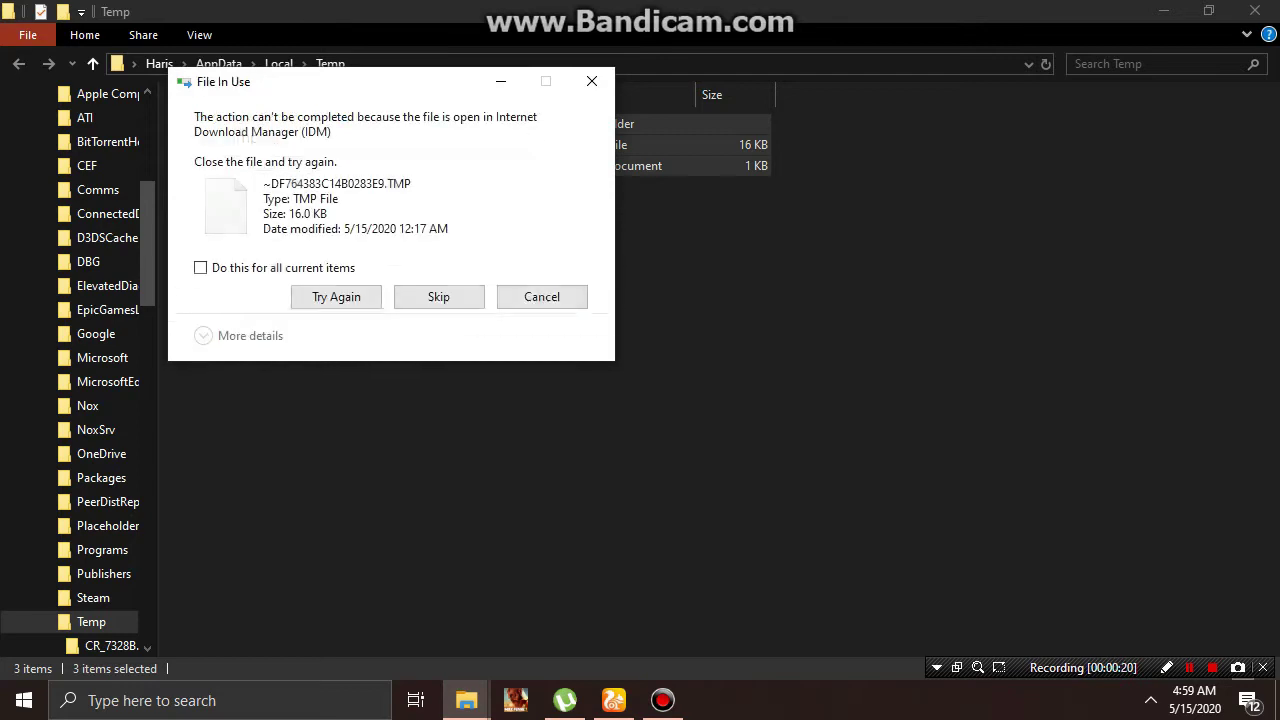
{"action": "left_click", "coordinate": [201, 268]}
{"action": "key", "text": "Return"}
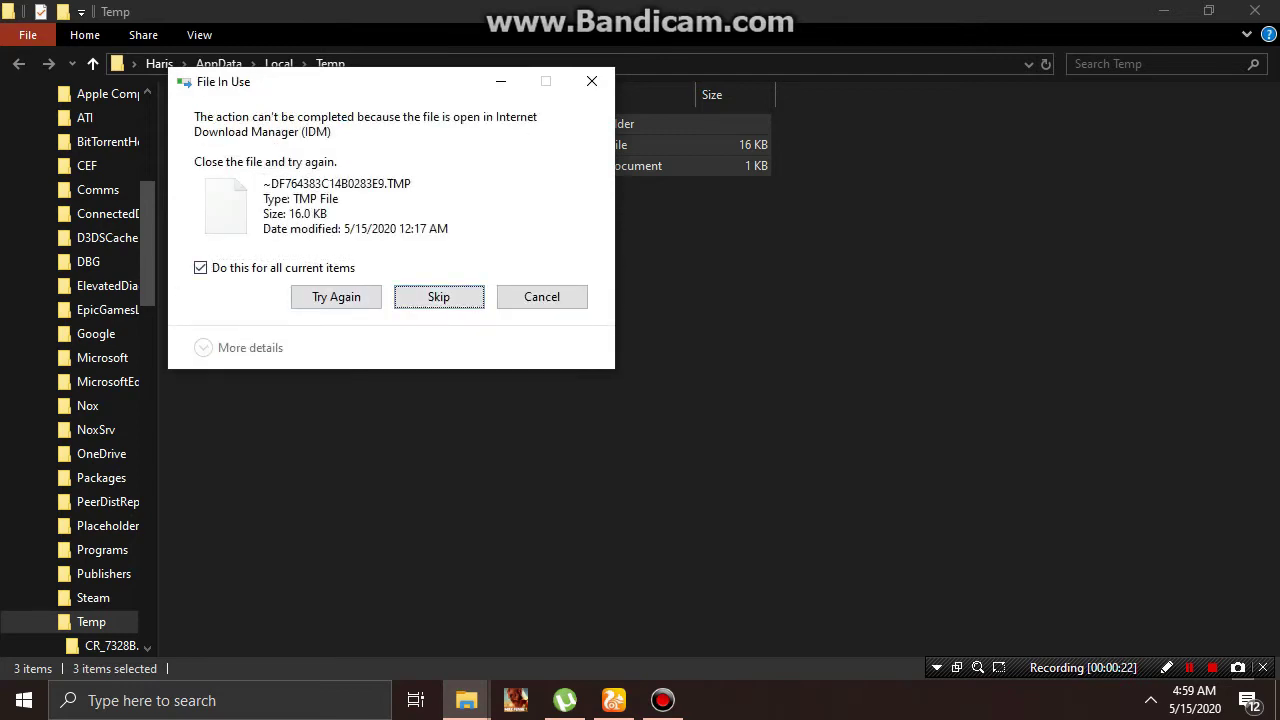
{"action": "left_click", "coordinate": [1255, 10]}
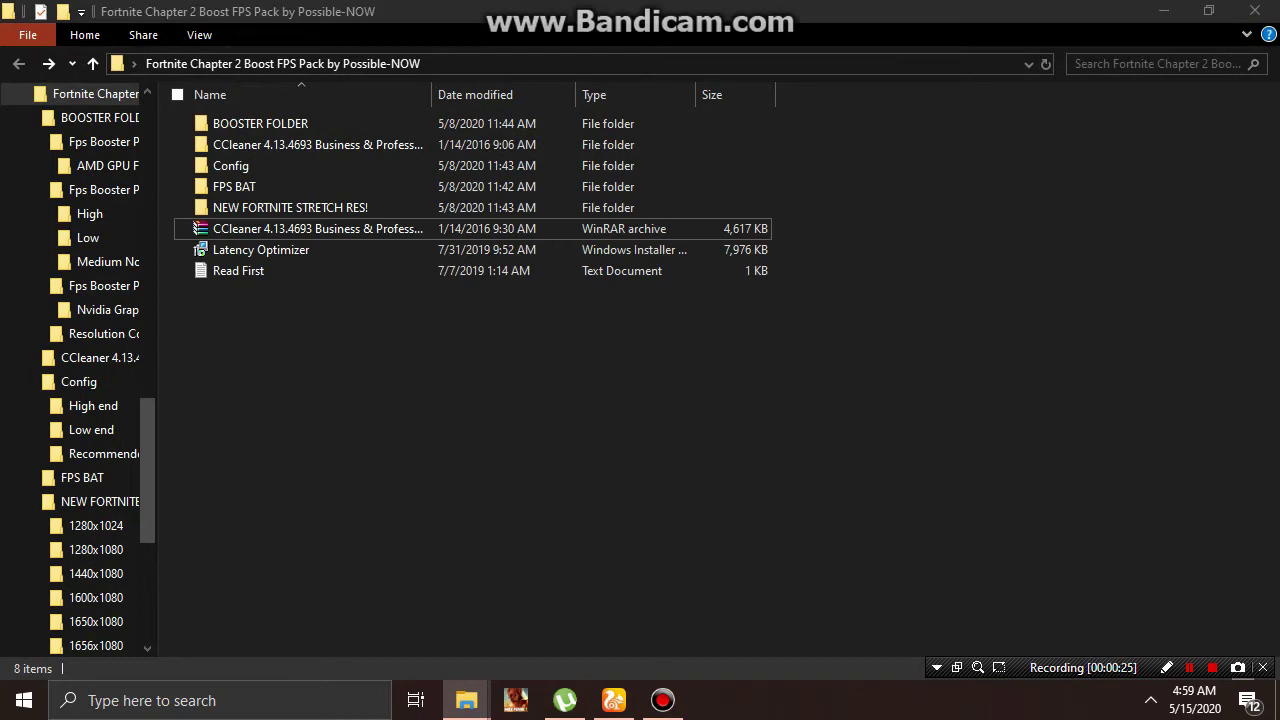
- Open the Windows Prefetch folder by running prefetch from the Run dialog and grant access to it
{"action": "key", "text": "super+r"}
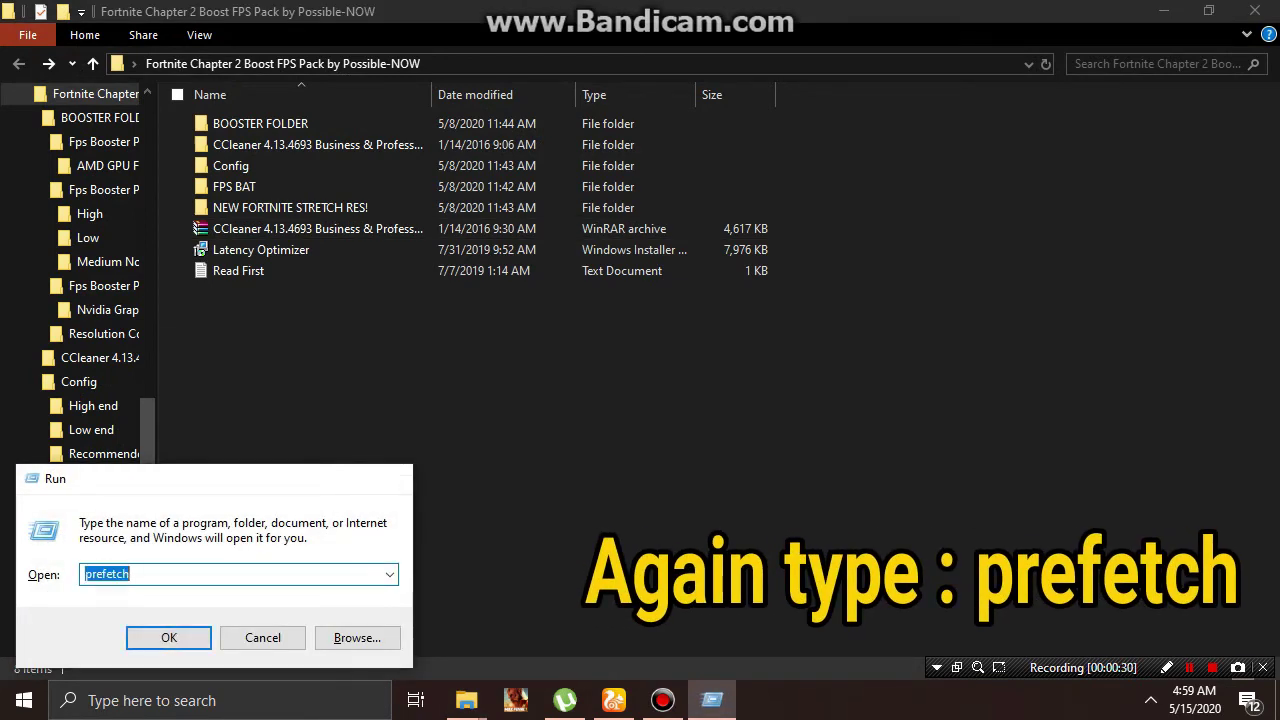
{"action": "key", "text": "Return"}
{"action": "key", "text": "Return"}
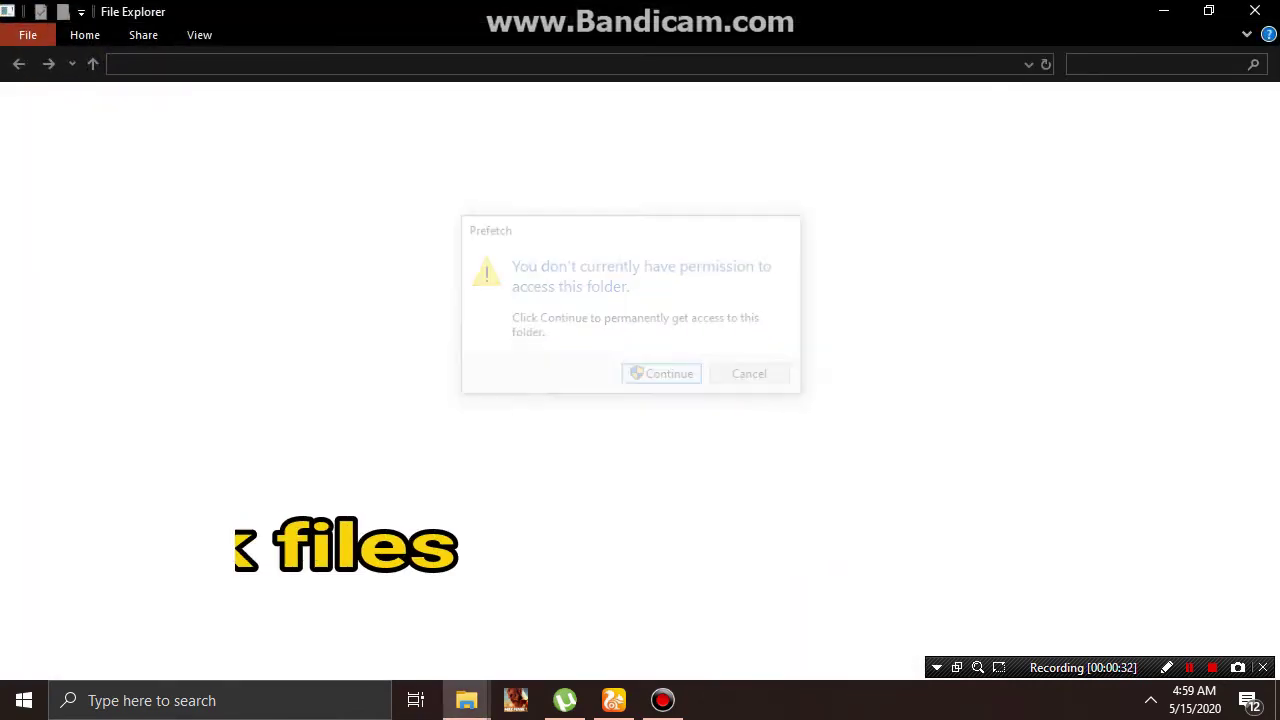
- Select all items in the Prefetch folder and delete them
{"action": "key", "text": "ctrl+a"}
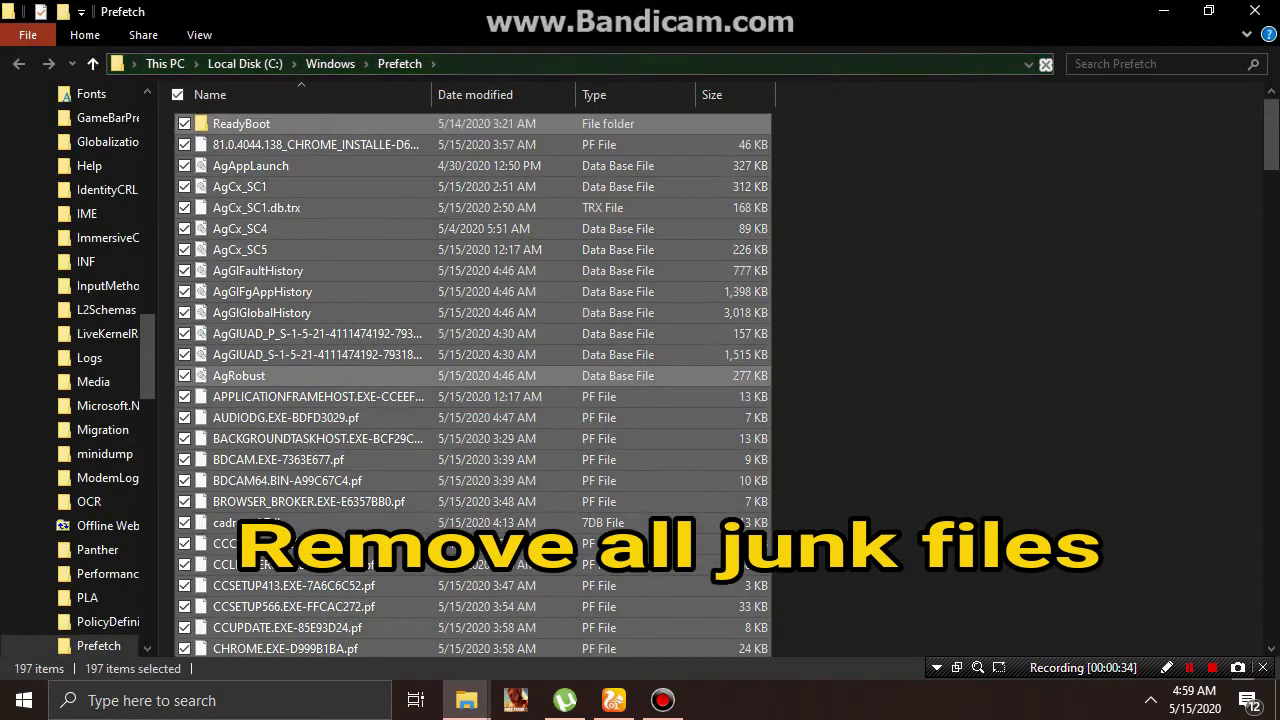
{"action": "scroll", "coordinate": [470, 375], "scroll_direction": "down", "scroll_amount": 1}
{"action": "scroll", "coordinate": [470, 380], "scroll_direction": "down", "scroll_amount": 6}
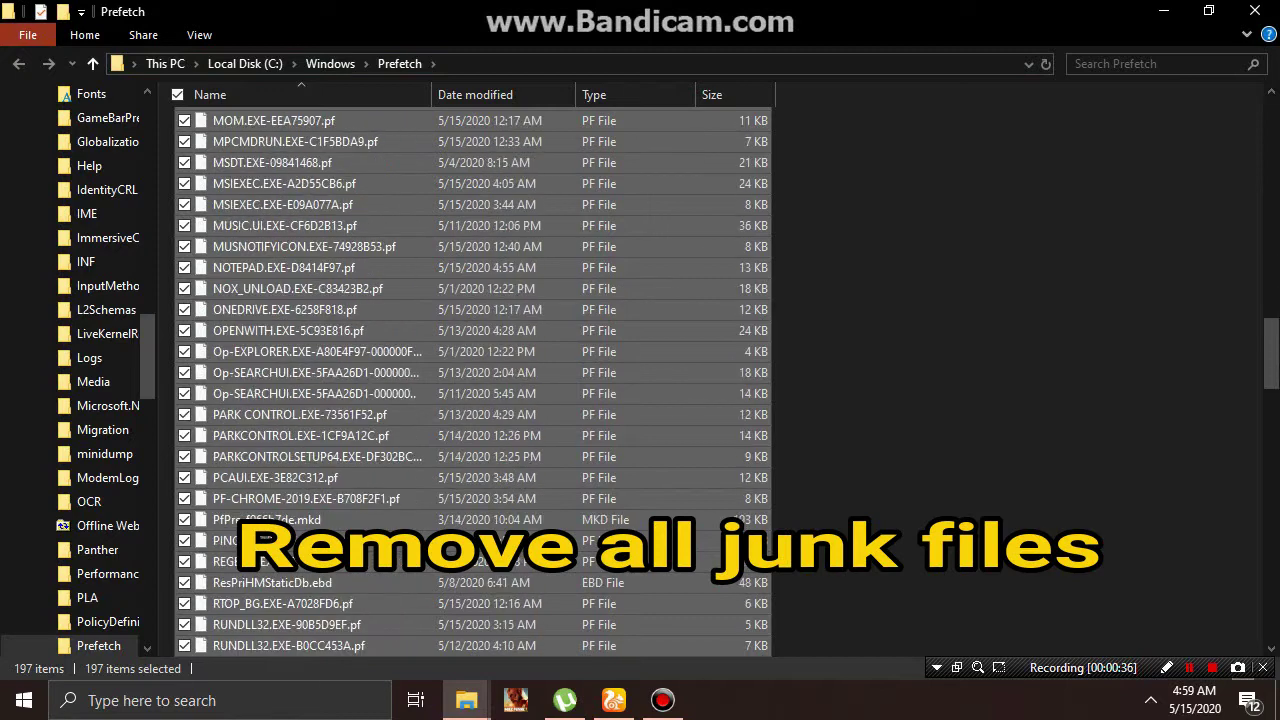
{"action": "key", "text": "Delete"}
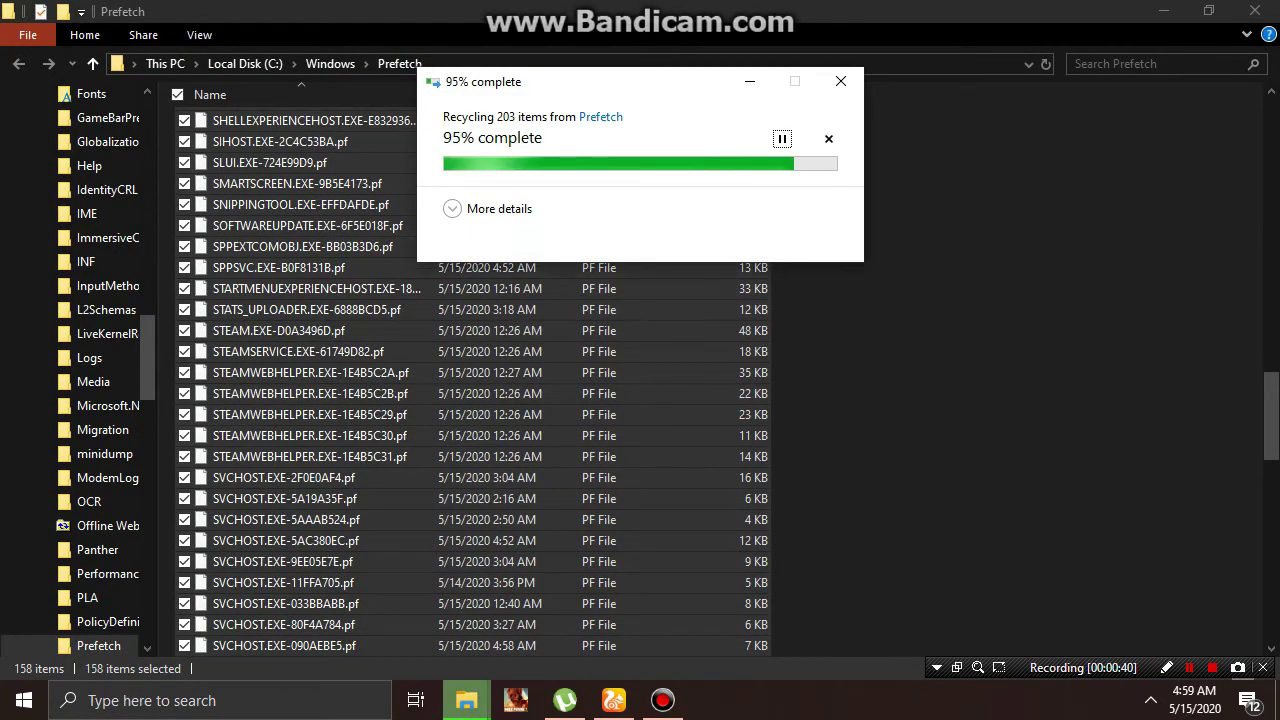
{"action": "left_click", "coordinate": [450, 253]}
{"action": "left_click", "coordinate": [687, 282]}
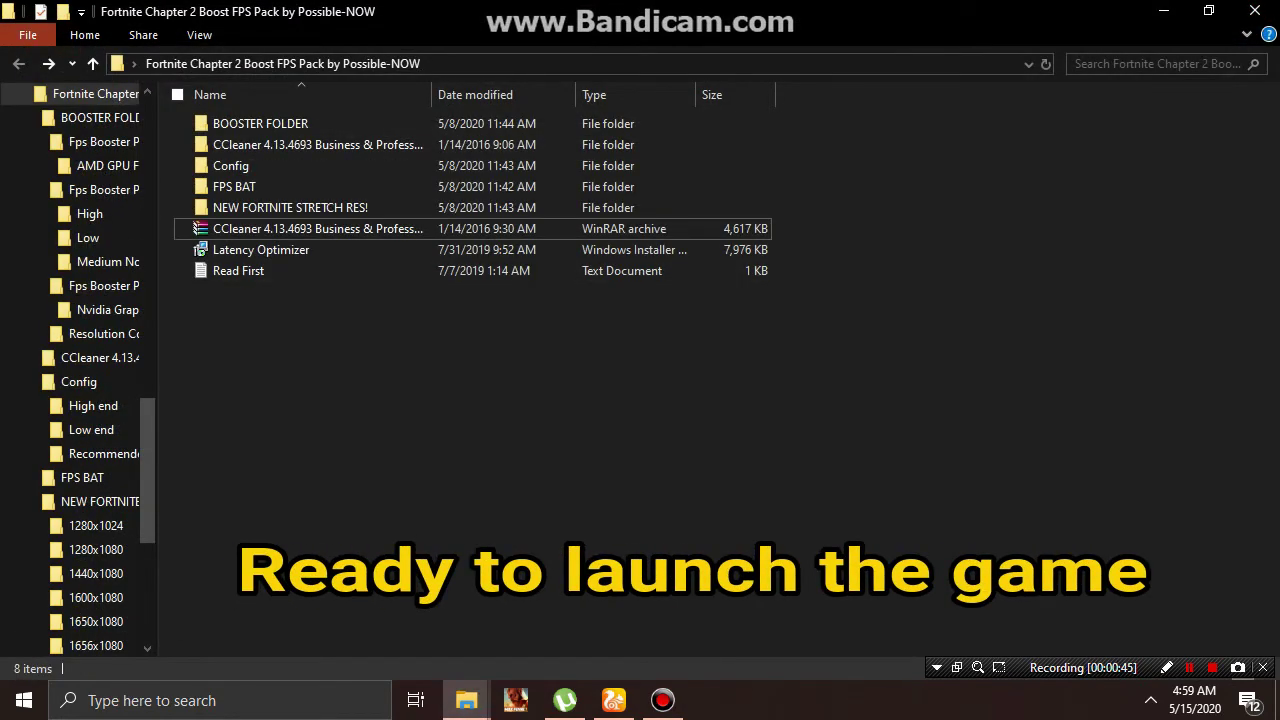
{"action": "right_click", "coordinate": [743, 326]}
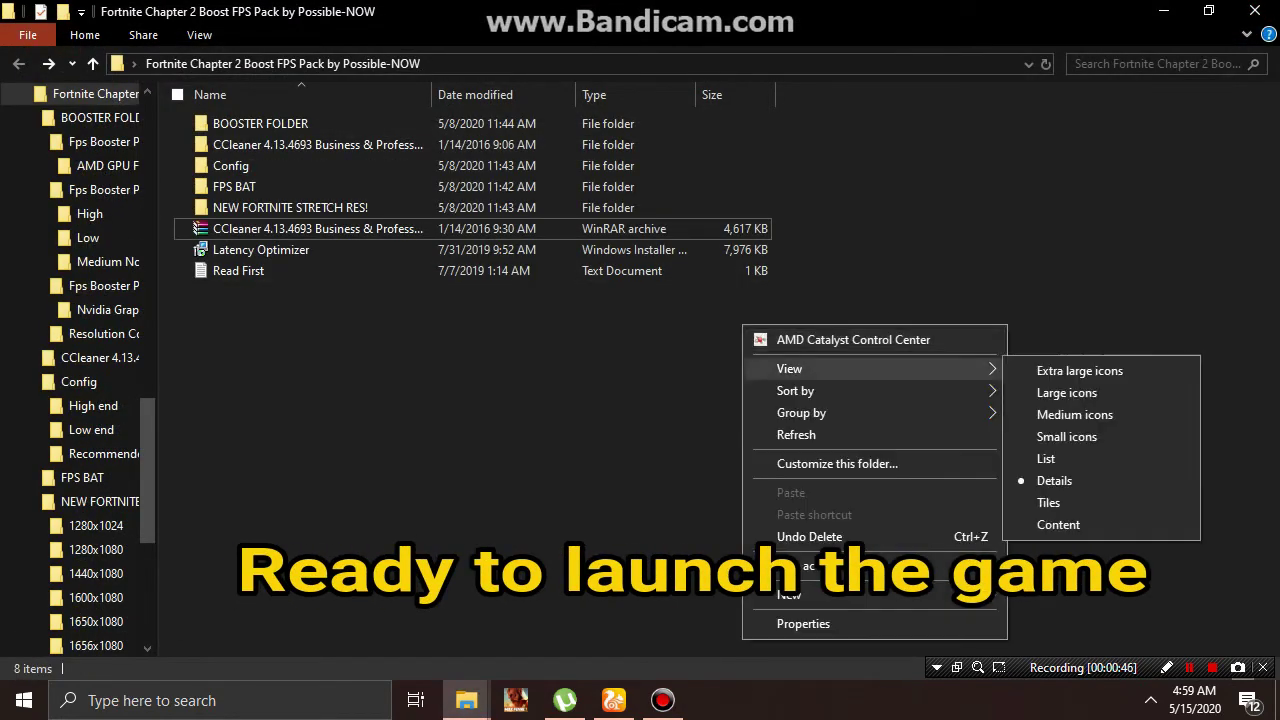
{"action": "left_click", "coordinate": [796, 434]}
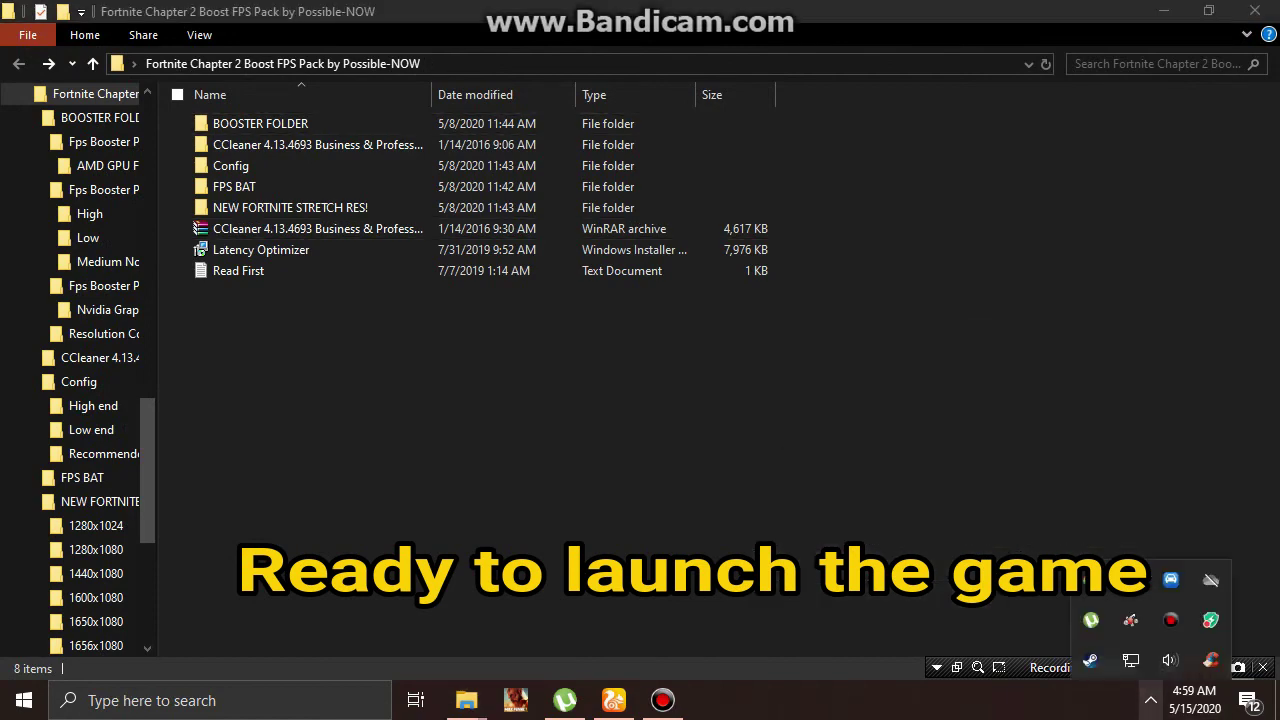